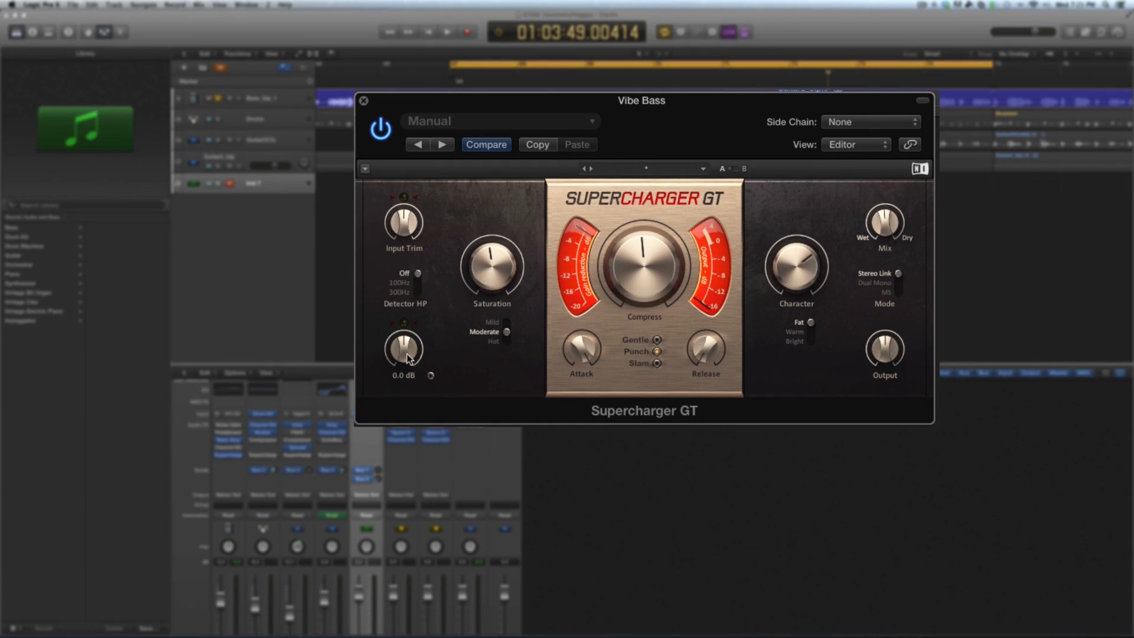
Step: Try the Sidechain level, then try the Hot saturation mode and set saturation to Mild
left_click_drag(410, 352, 410, 368)
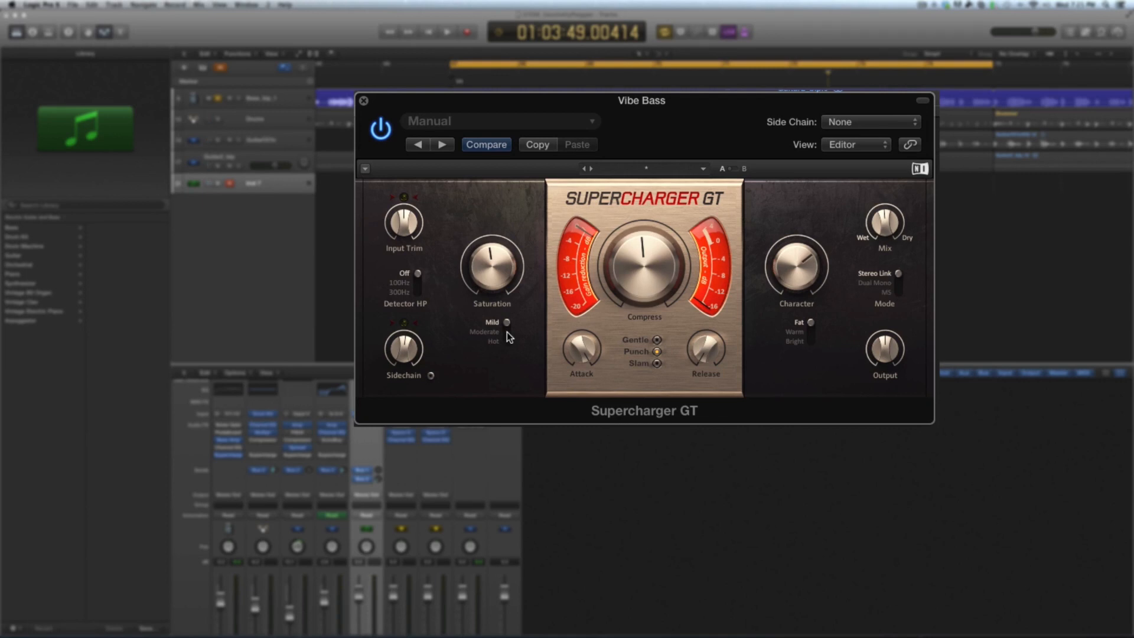
mouse_move(572, 332)
left_click(506, 341)
mouse_move(557, 348)
left_click(505, 323)
Step: With the Punch response selected, lower the Compress amount and turn the Mix toward Wet
left_click(657, 351)
left_click_drag(639, 257, 639, 287)
mouse_move(639, 251)
left_mouse_down()
mouse_move(640, 230)
mouse_move(639, 248)
left_mouse_up()
mouse_move(884, 222)
left_mouse_down()
mouse_move(884, 254)
mouse_move(885, 221)
left_mouse_up()
Step: Try the MS and Dual Mono processing modes and return the Mode to Stereo Link
left_click(899, 283)
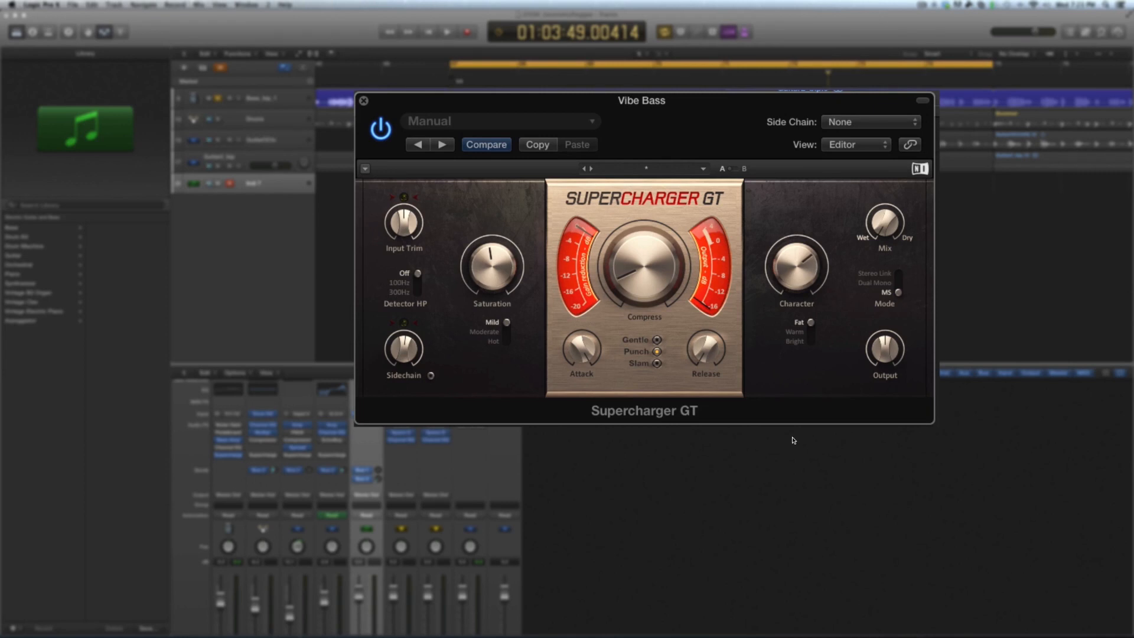
left_click(897, 283)
left_click(900, 274)
mouse_move(630, 284)
left_click_drag(644, 275, 644, 275)
left_click(876, 284)
left_click(898, 274)
mouse_move(887, 352)
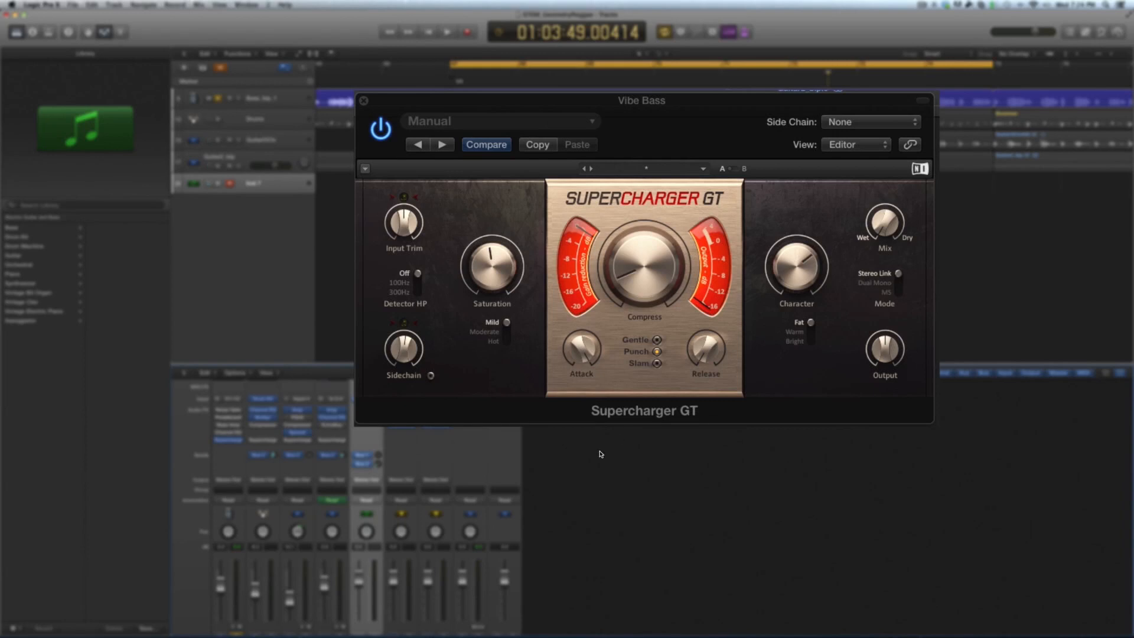
Step: Bypass the Vibe Bass compressor, listen to the unprocessed track briefly, and re-enable the compressor
scroll(600, 453, "down", 1)
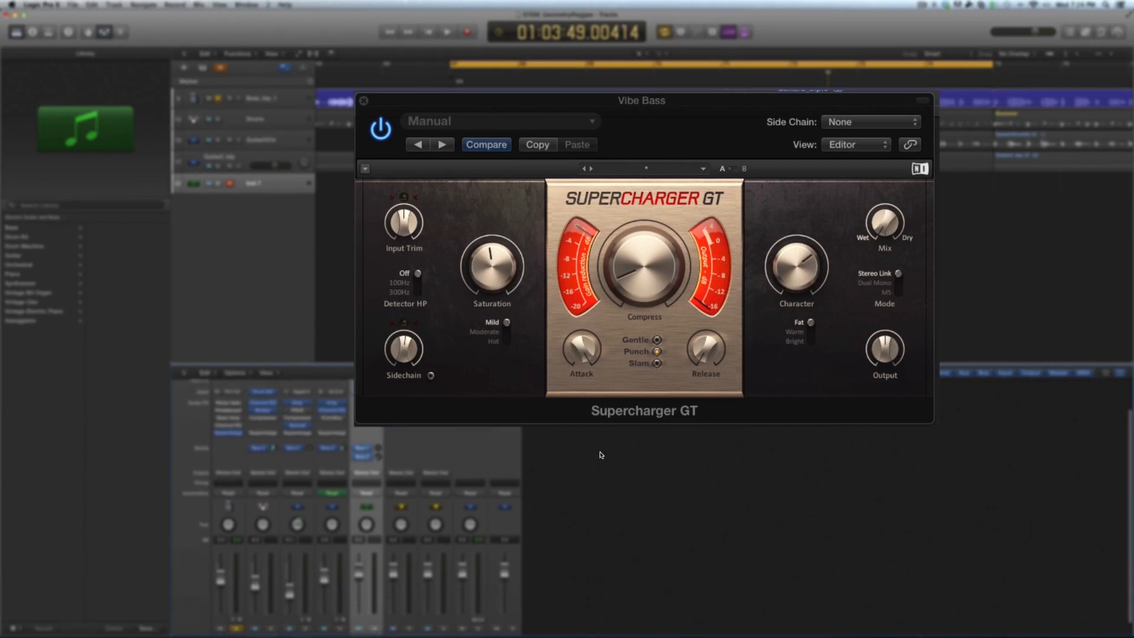
left_click(381, 130)
key("space")
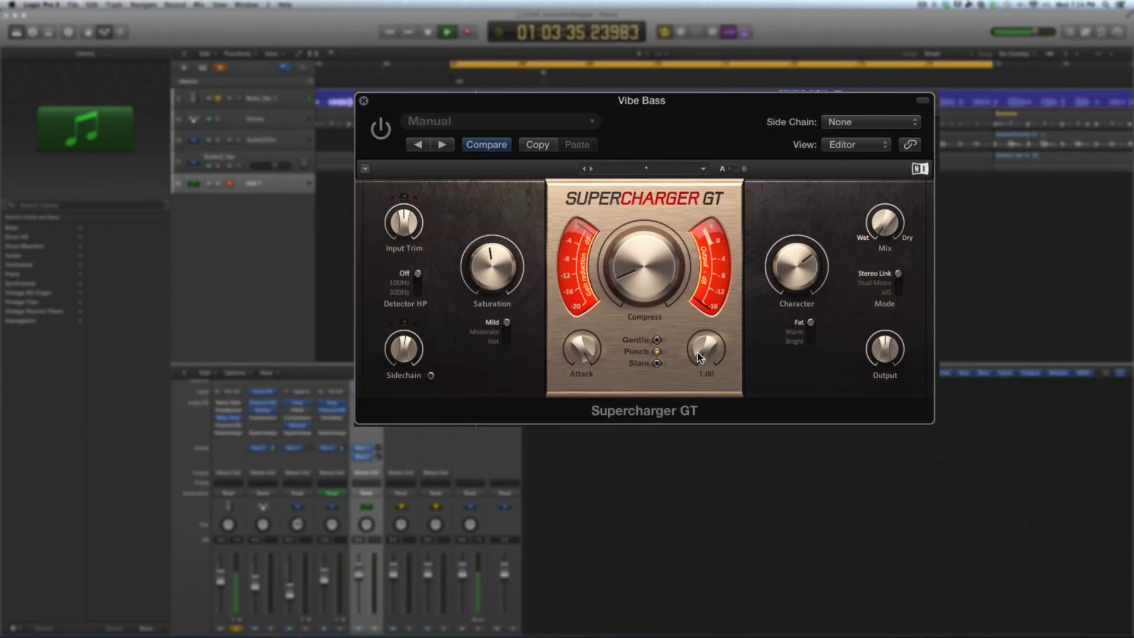
key("space")
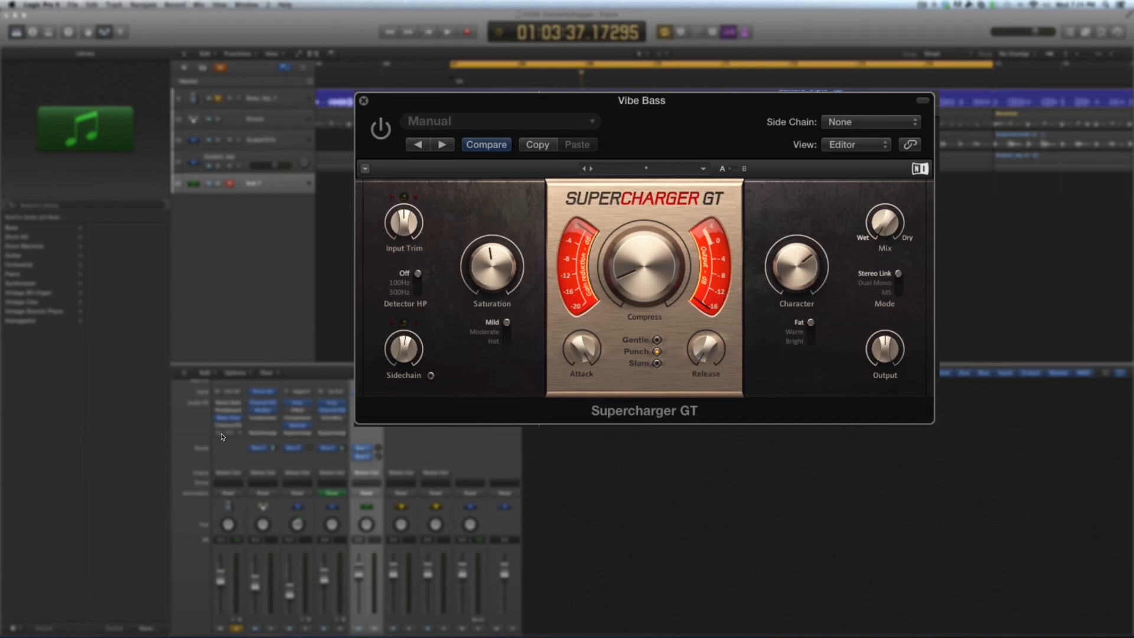
left_click(219, 434)
Step: Set the Detector HP to 100Hz and enable the sidechain, comparing it off and on during playback
mouse_move(508, 276)
mouse_move(795, 270)
mouse_move(630, 281)
mouse_move(692, 354)
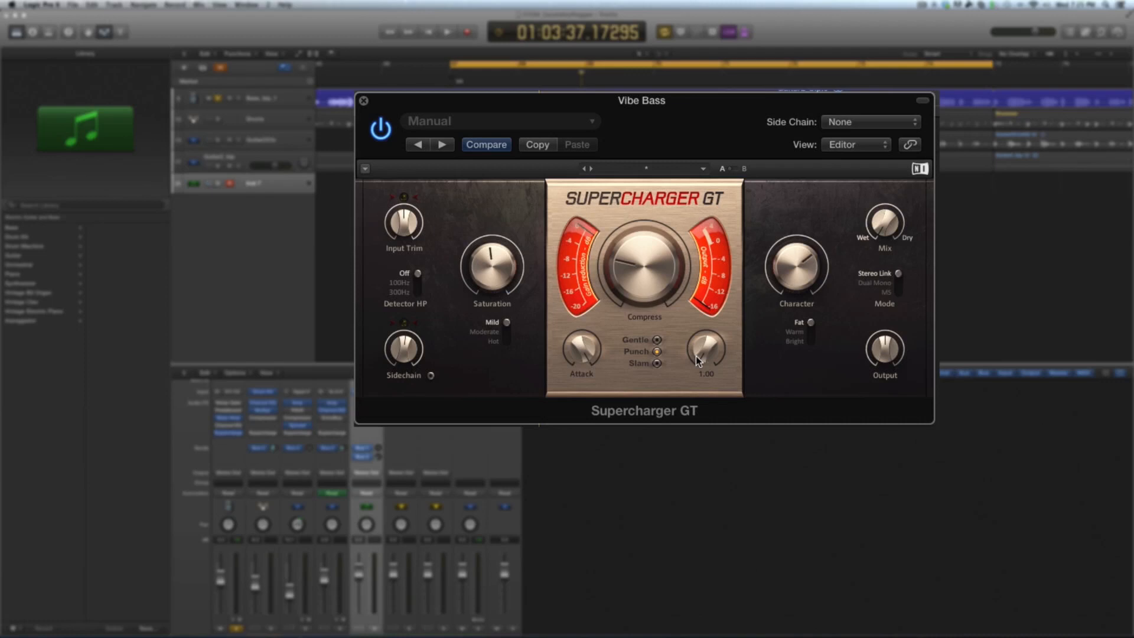
mouse_move(580, 355)
left_click(417, 283)
left_click(431, 375)
key("space")
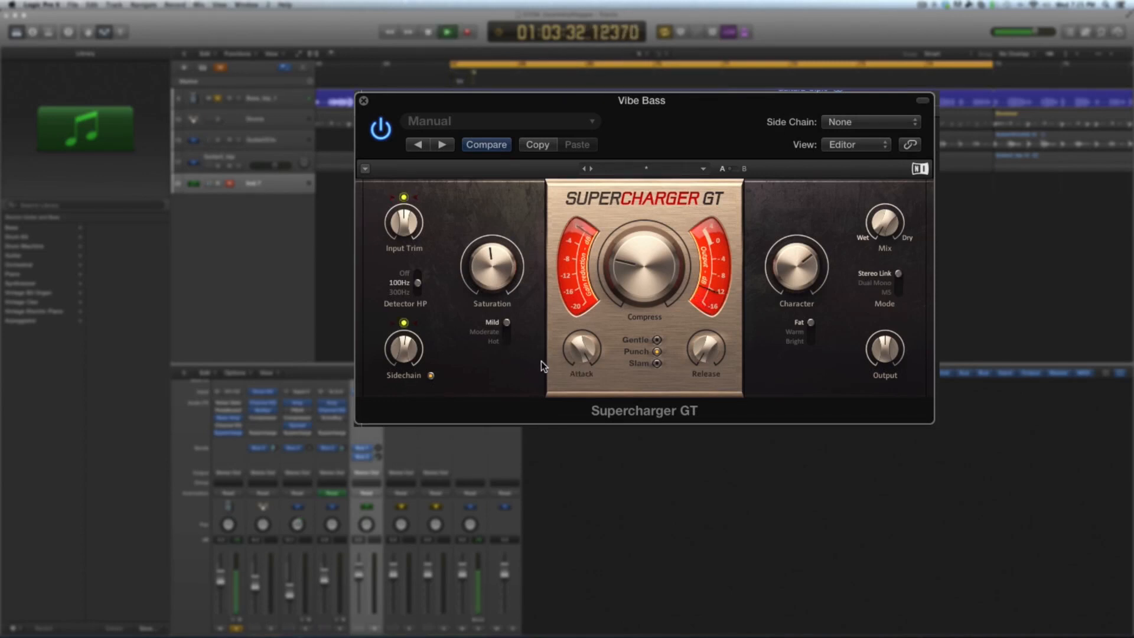
left_click(431, 375)
left_click(431, 376)
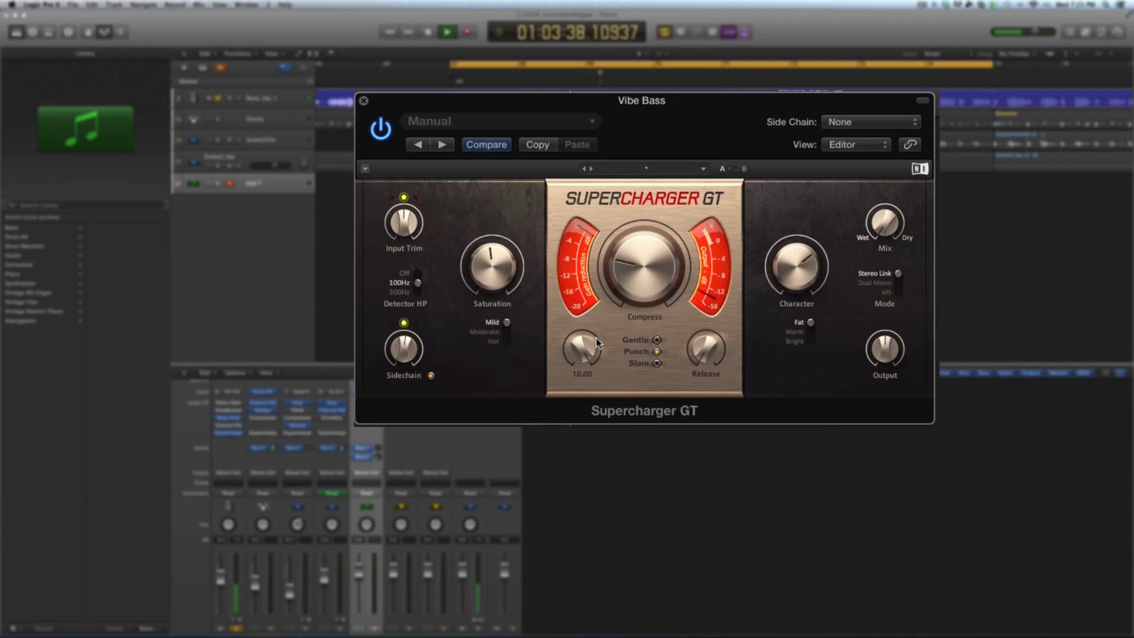
key("space")
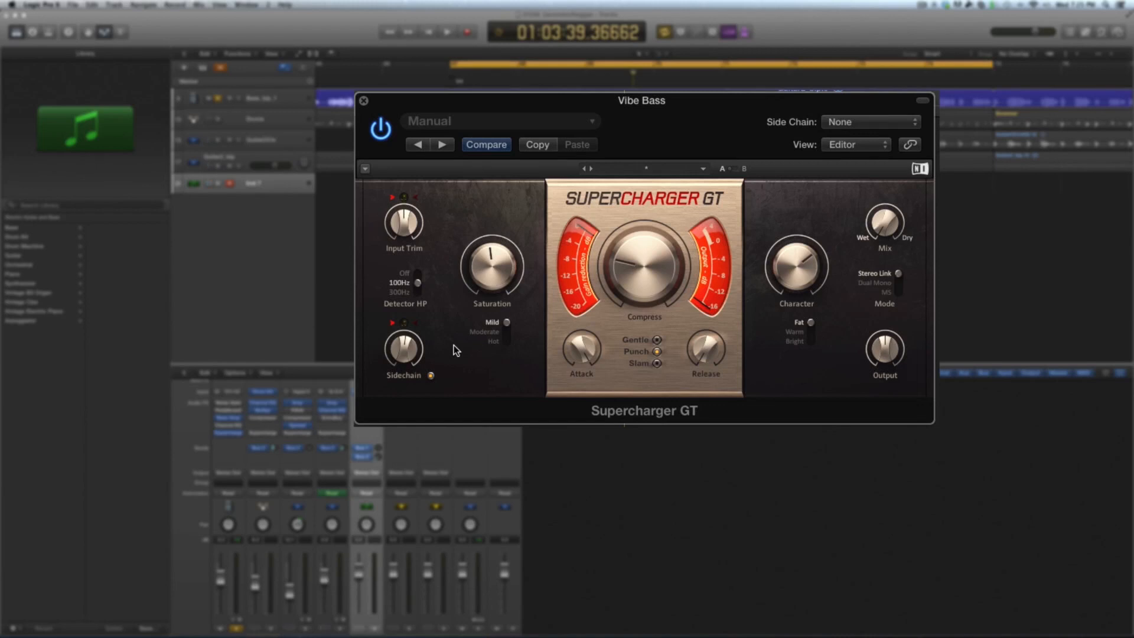
Step: During playback, raise Compress to 10.00 to hear heavy compression, then bring it down to a low setting
key("space")
left_click_drag(630, 275, 633, 267)
scroll(633, 267, "up", 5)
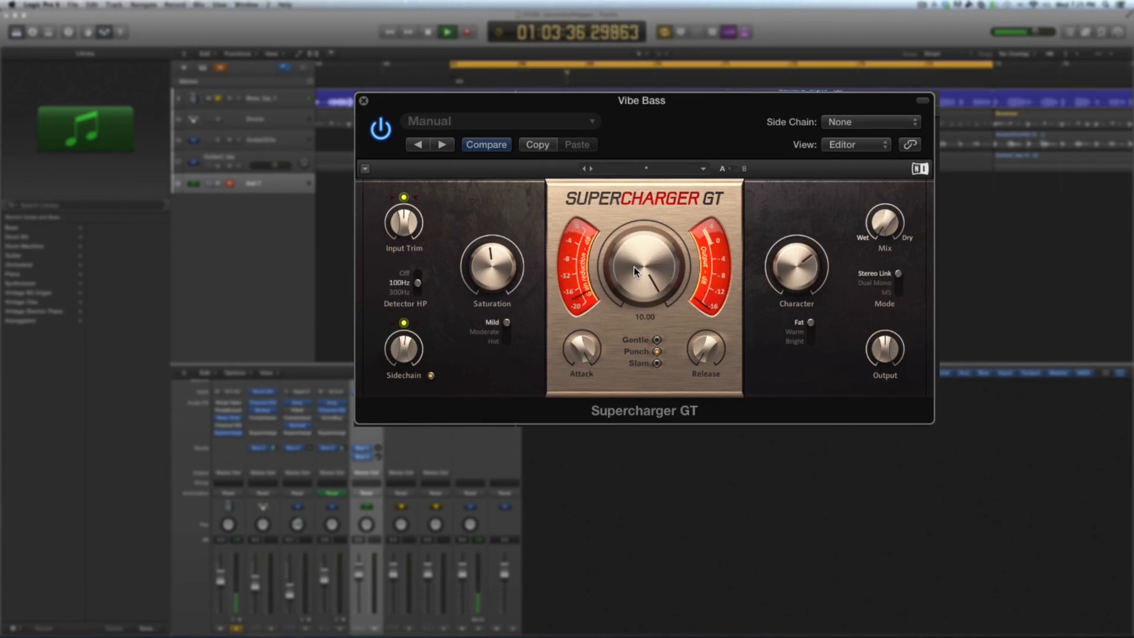
scroll(636, 268, "down", 10)
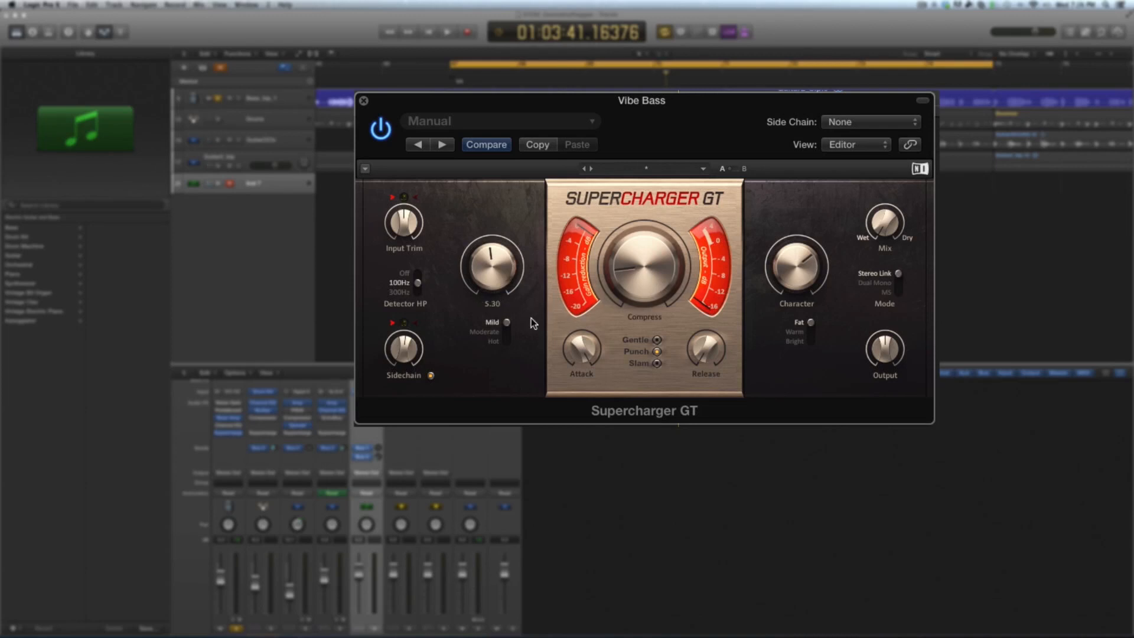
Step: During playback, raise Saturation to 10.00, switch its mode to Moderate and reduce the amount to about 6.30
key("space")
mouse_move(488, 278)
left_mouse_down()
mouse_move(505, 302)
mouse_move(509, 285)
left_mouse_up()
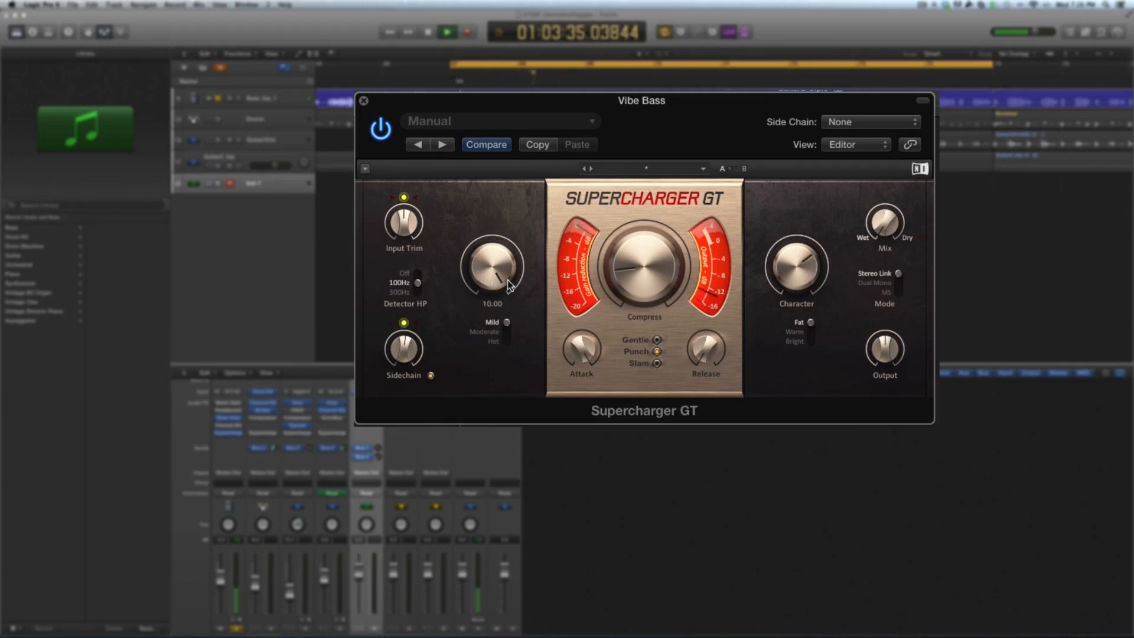
left_click(501, 330)
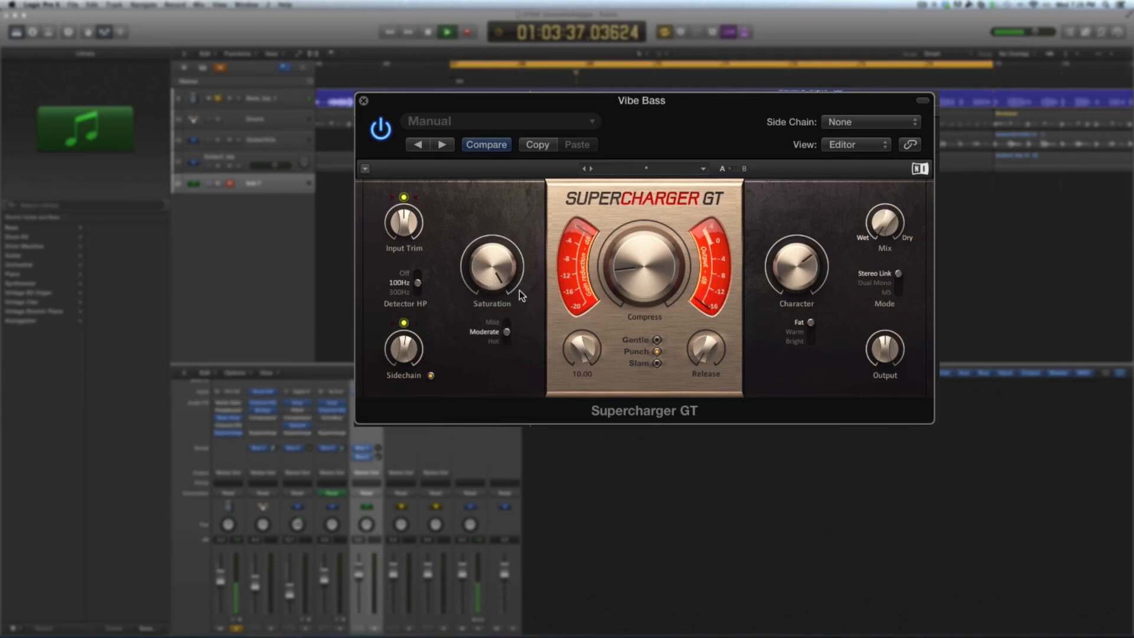
left_click_drag(488, 260, 487, 261)
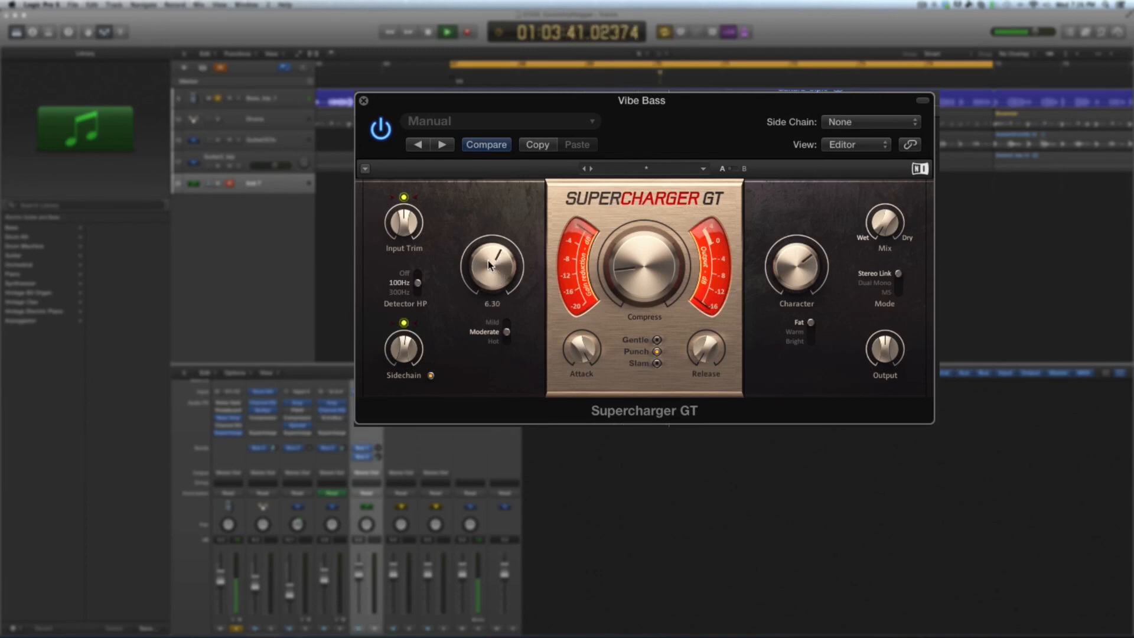
Step: Audition Hot saturation at 10.00, then return the mode to Mild with Saturation near the middle and stop playback
left_click(501, 343)
left_click_drag(500, 276, 500, 273)
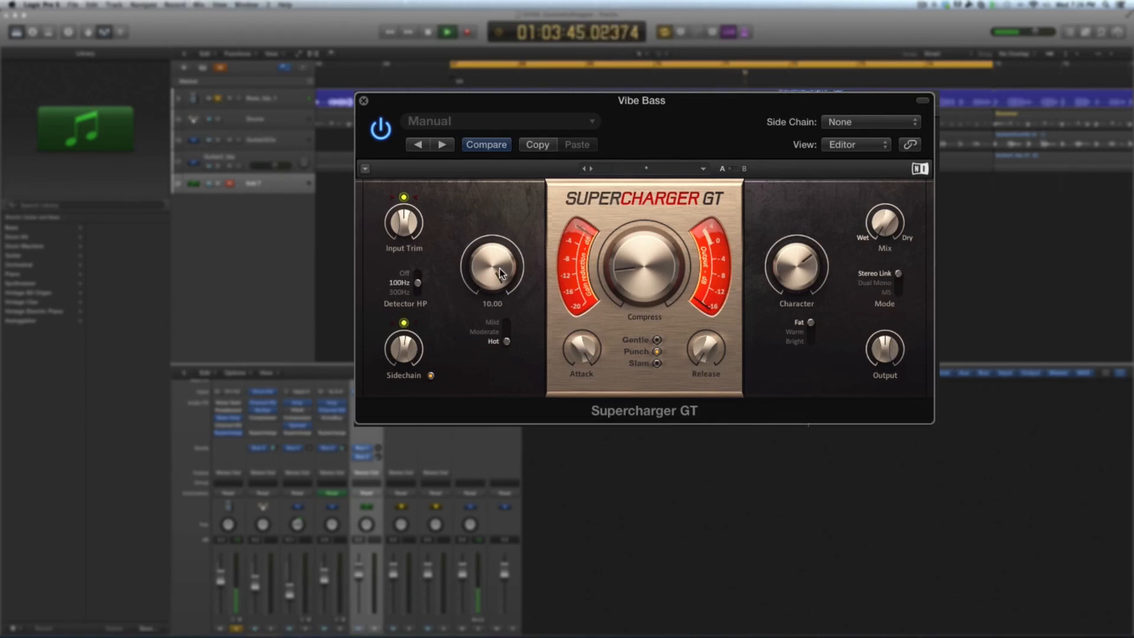
left_click_drag(500, 272, 503, 330)
left_click(501, 321)
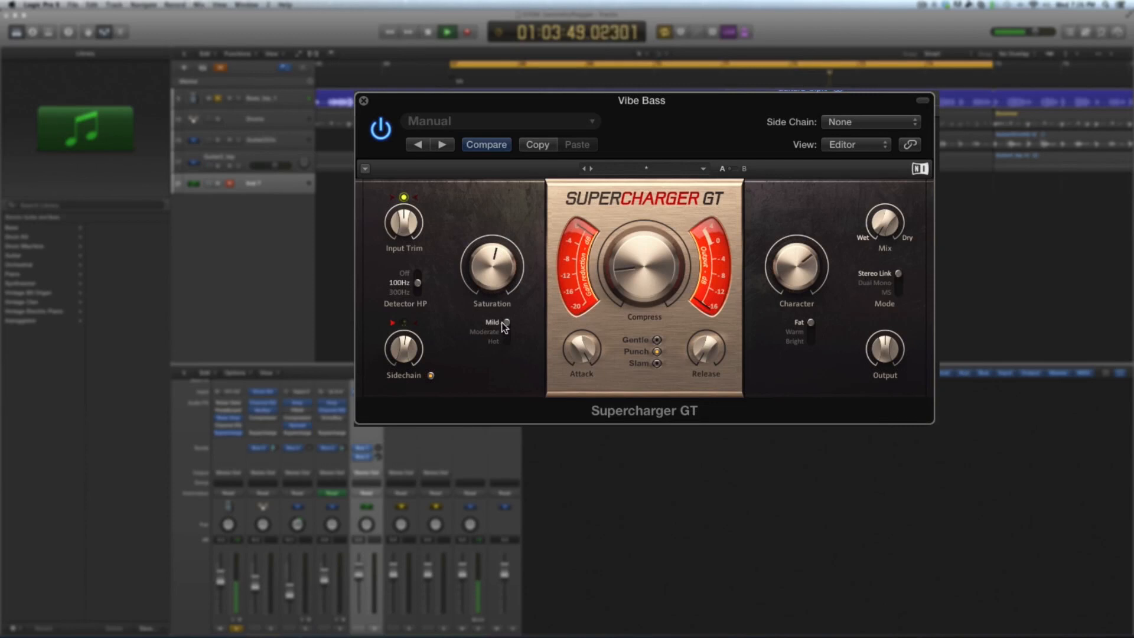
left_click_drag(501, 281, 501, 282)
key("space")
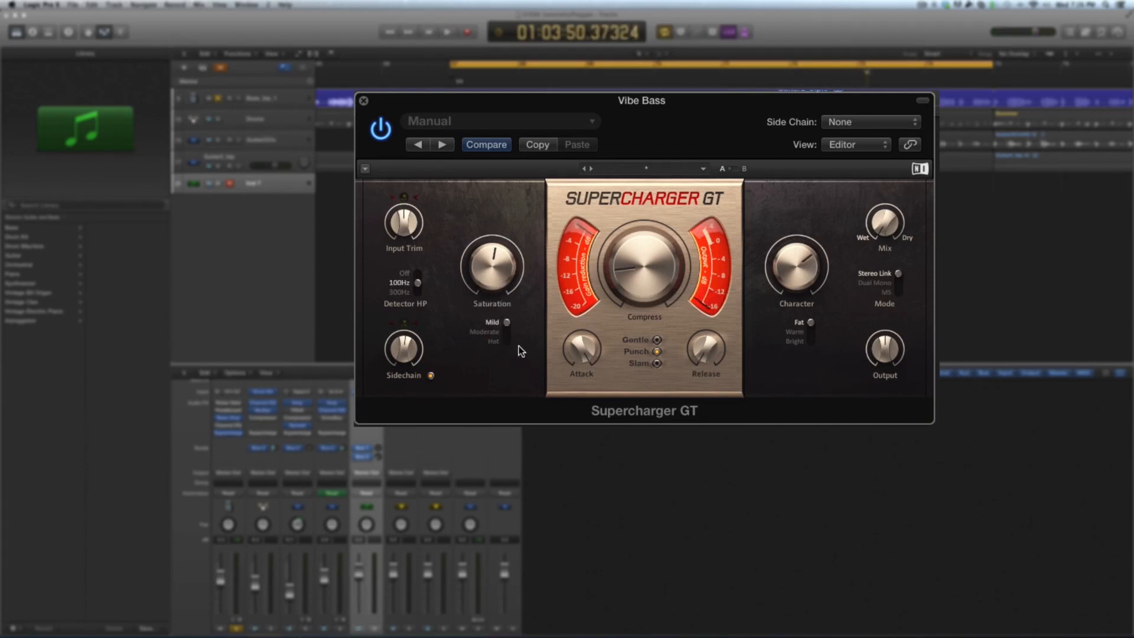
Step: Switch the saturation mode away from Mild and back again
mouse_move(494, 265)
left_click(507, 332)
left_click(506, 336)
Step: During playback, sweep the Fat Character amount from a low setting up to about 9.70 and back to about 6.50
key("space")
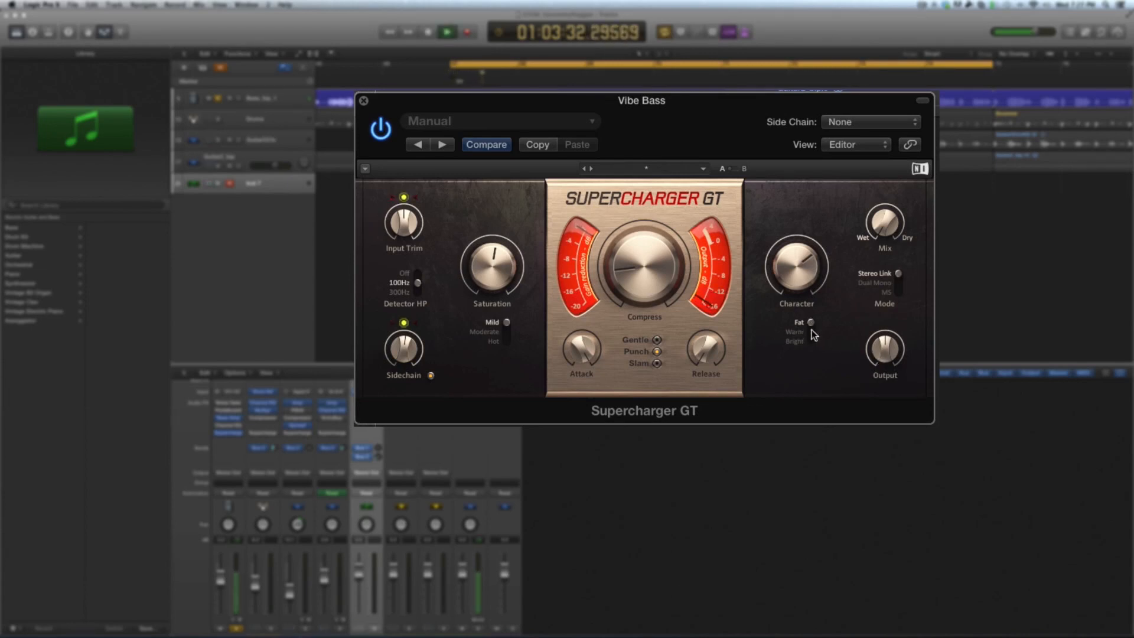
left_click_drag(801, 260, 796, 290)
scroll(795, 290, "up", 10)
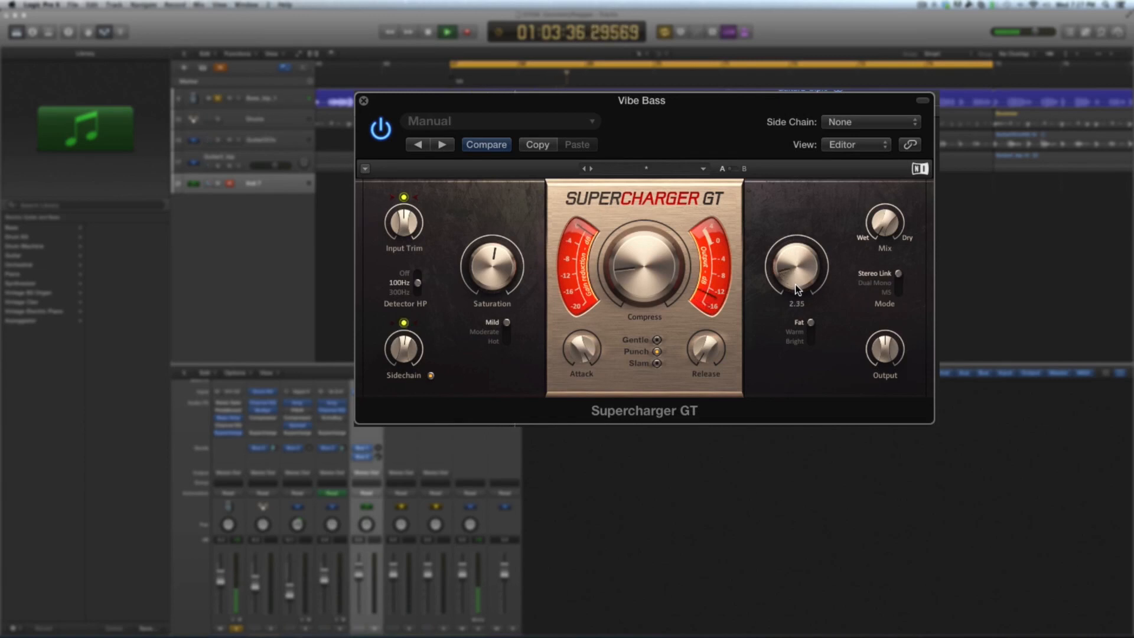
scroll(796, 290, "up", 11)
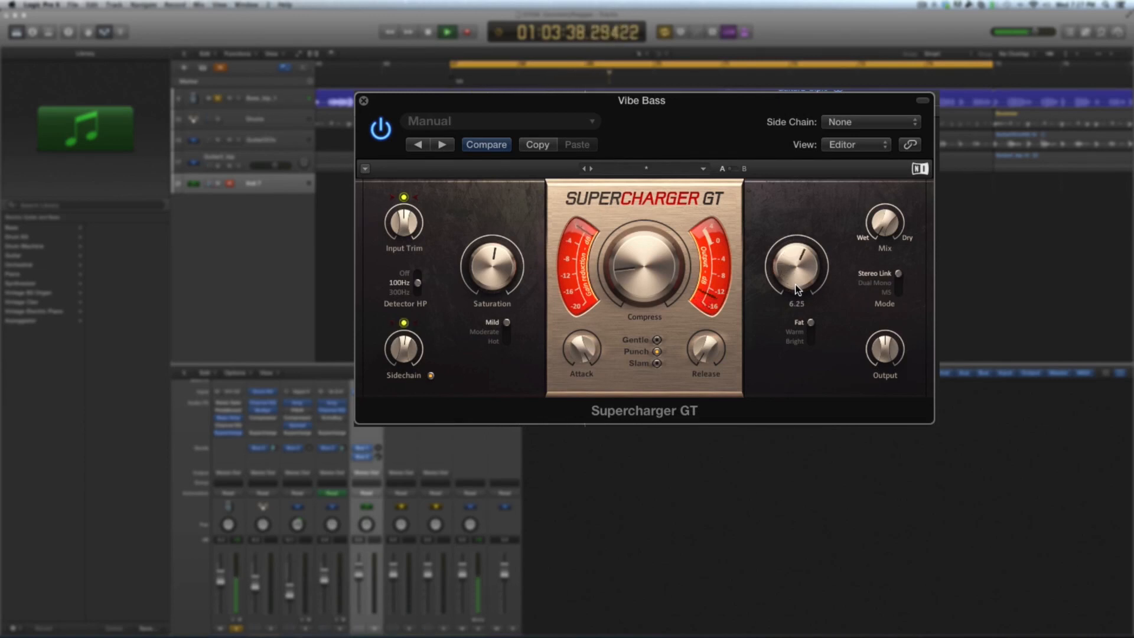
scroll(795, 289, "up", 6)
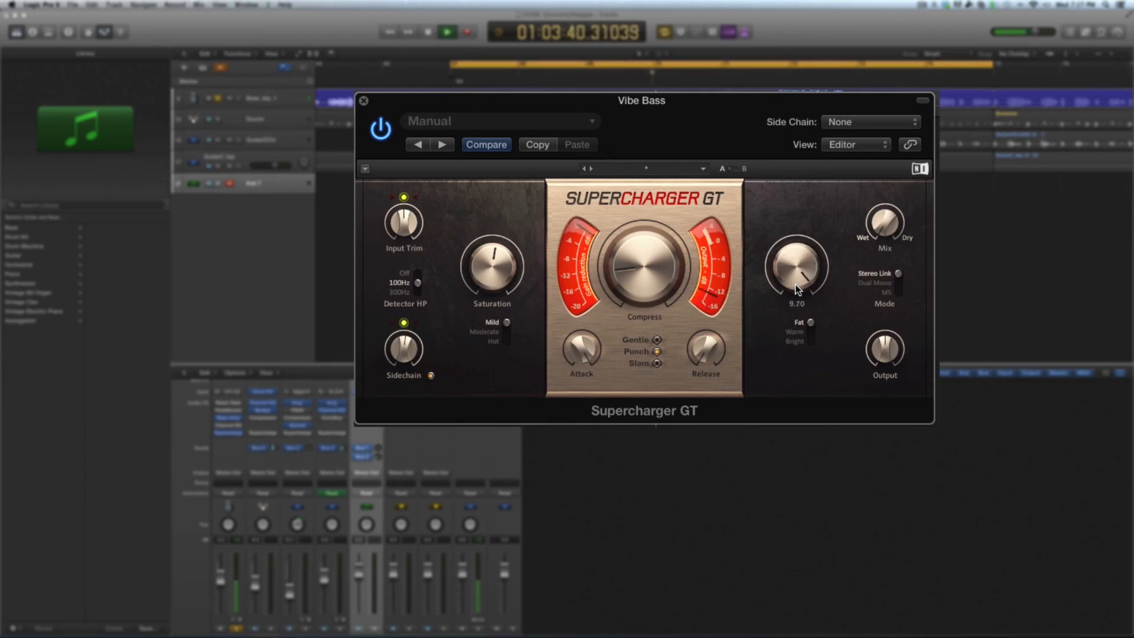
scroll(794, 285, "down", 8)
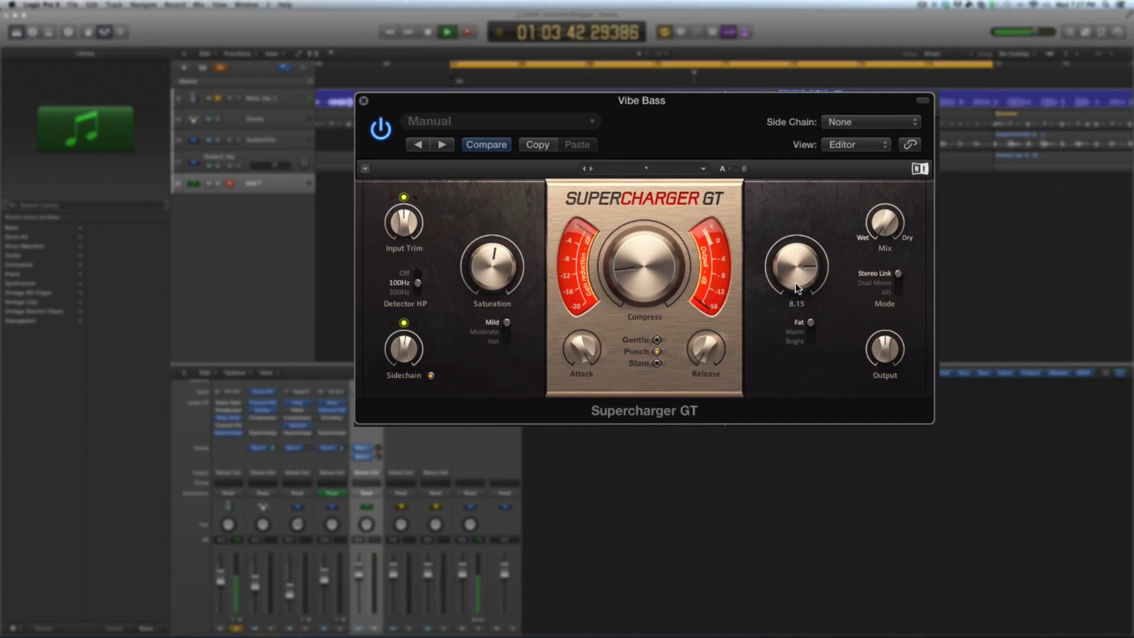
scroll(798, 287, "down", 3)
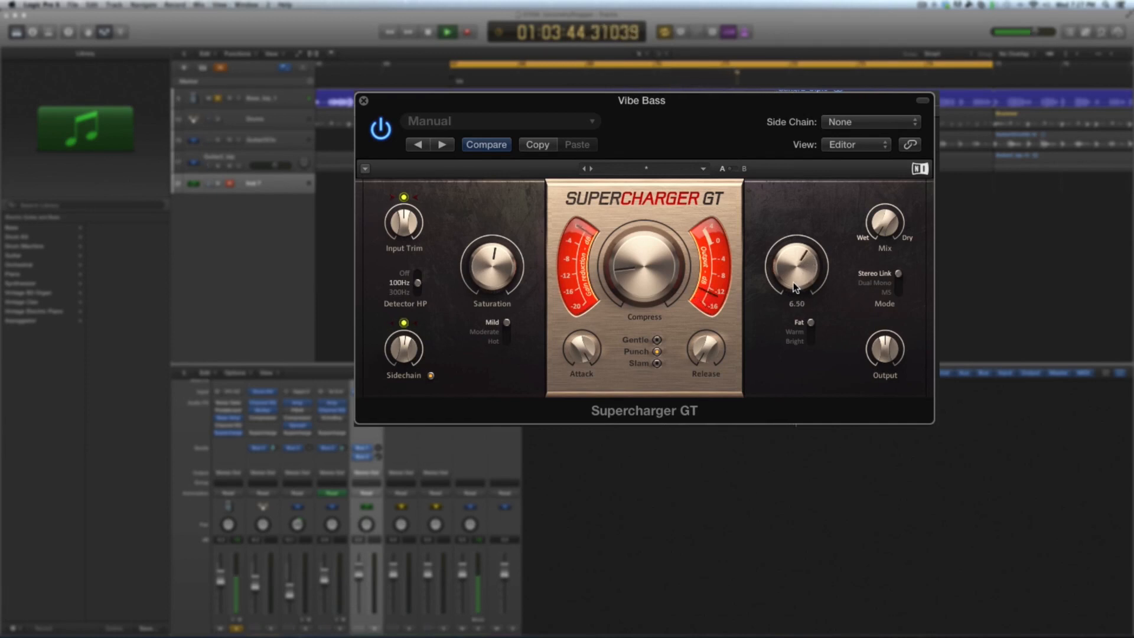
scroll(797, 298, "up", 3)
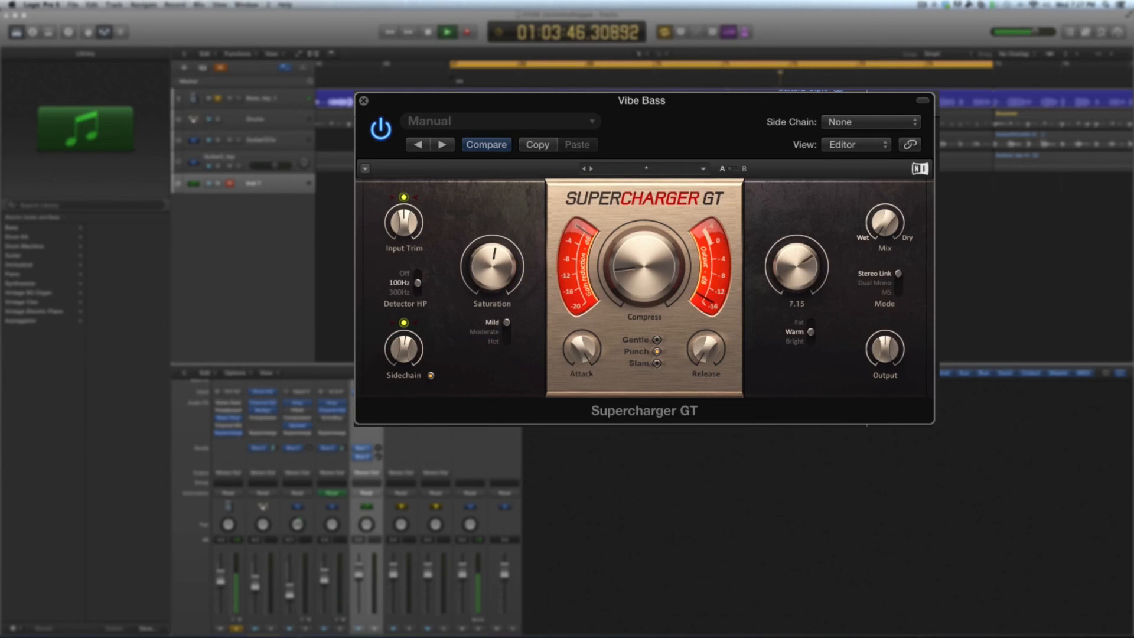
Step: Audition the Warm character, varying its amount between low and about 7.90, set it to 6.50 and stop playback
scroll(789, 280, "up", 5)
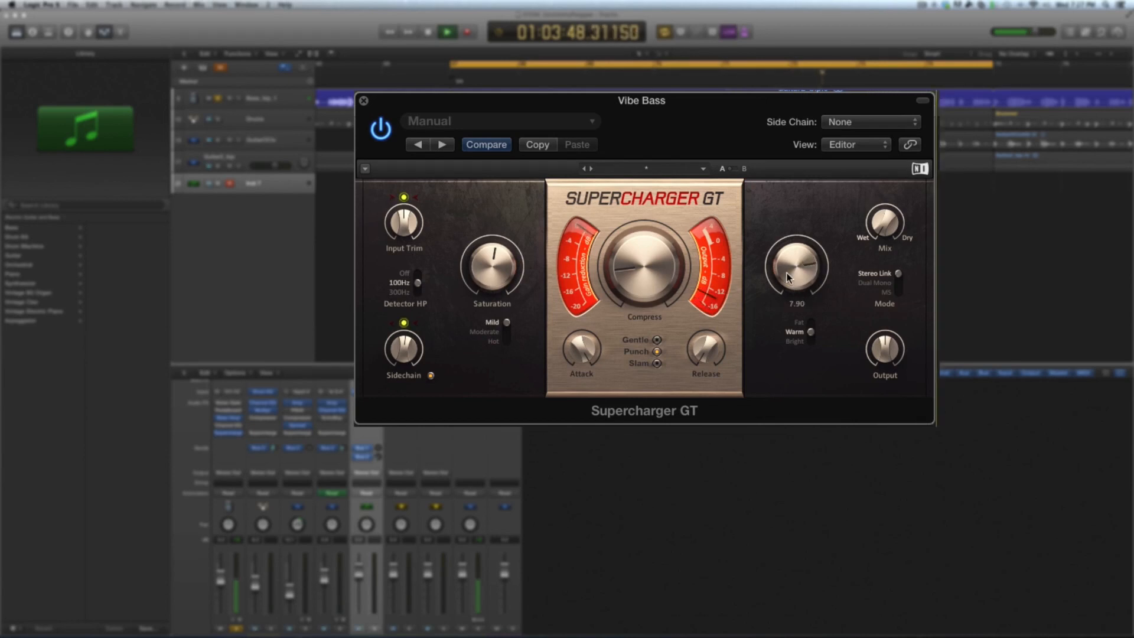
scroll(787, 277, "down", 2)
scroll(787, 277, "down", 6)
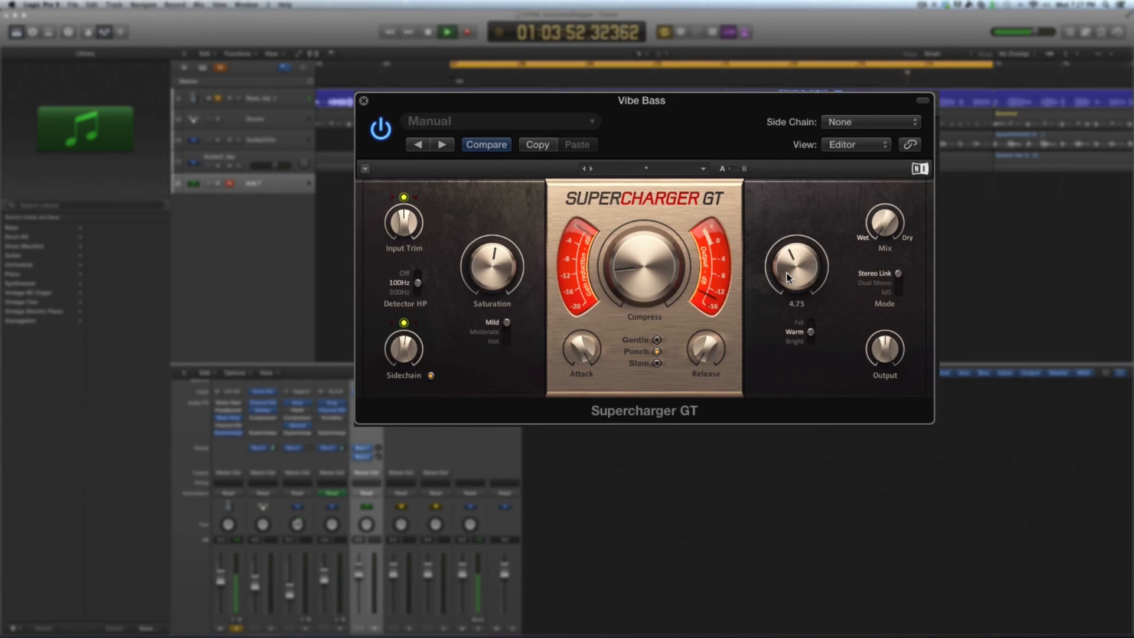
scroll(787, 277, "down", 5)
scroll(787, 277, "up", 3)
scroll(787, 277, "up", 3)
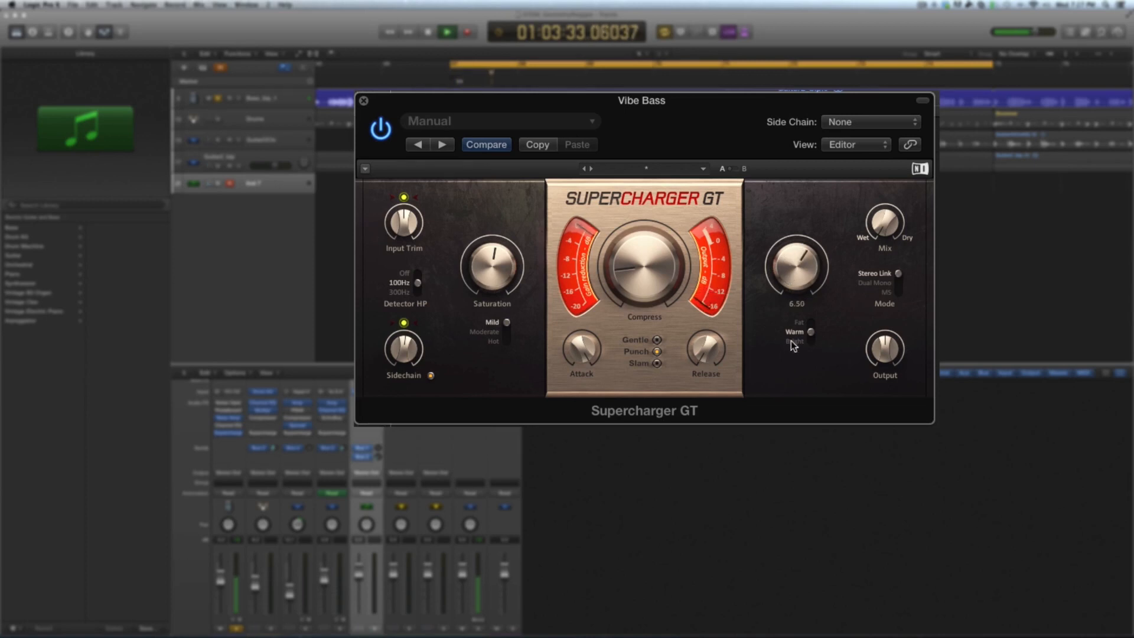
key("space")
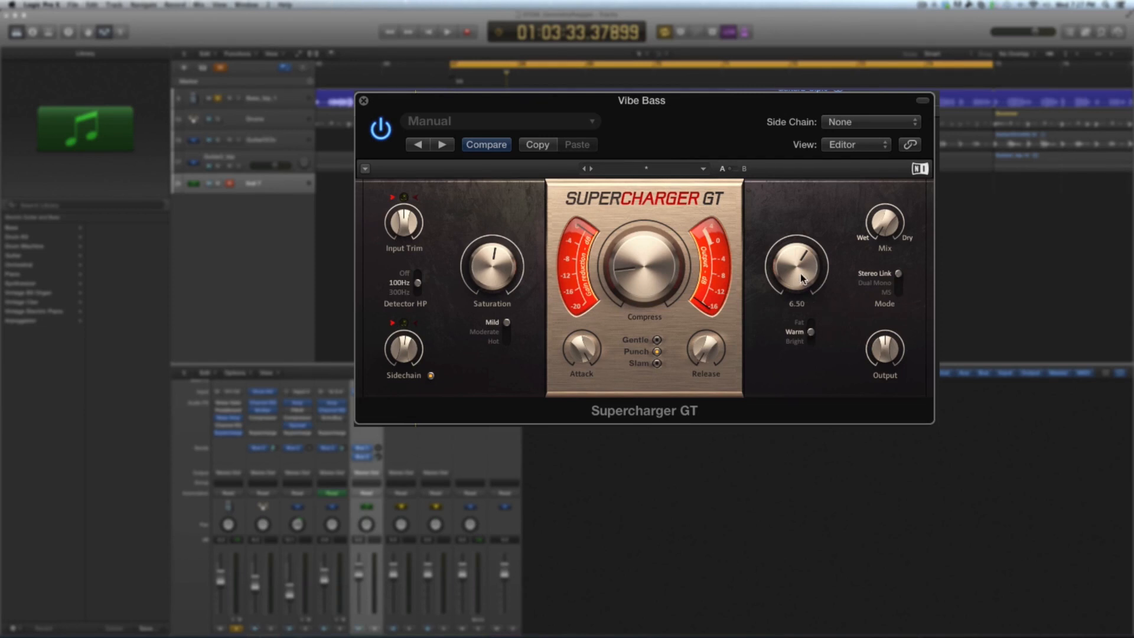
Step: Switch the character to Bright, raise Character to 10.00 and listen to the bass before stopping playback
mouse_move(811, 277)
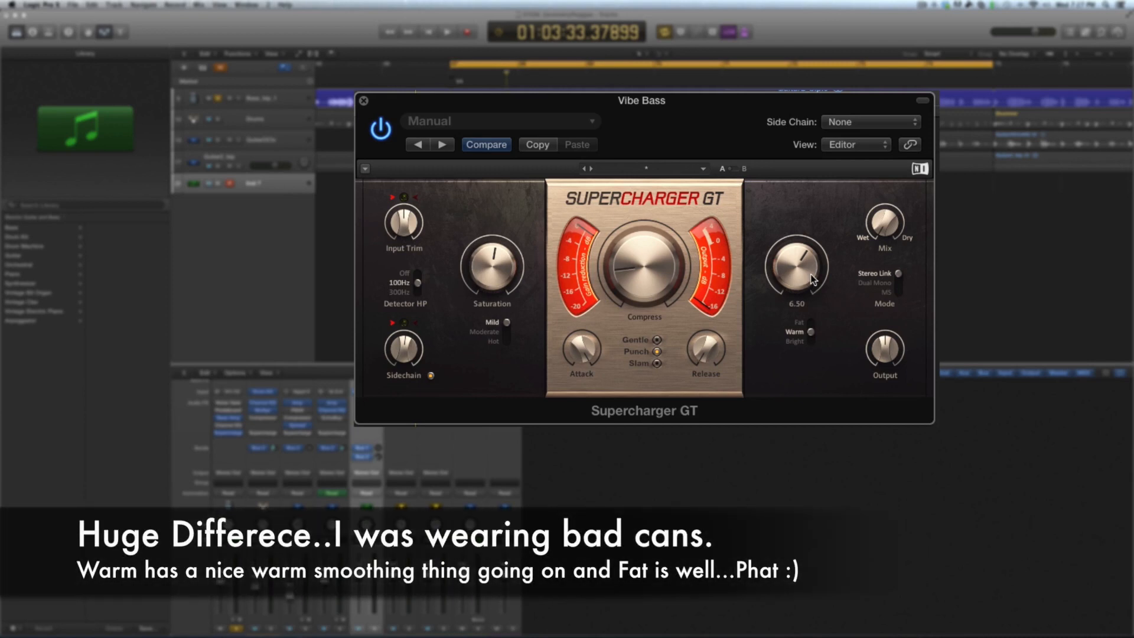
mouse_move(817, 252)
left_click_drag(799, 287, 795, 277)
left_click(810, 342)
key("space")
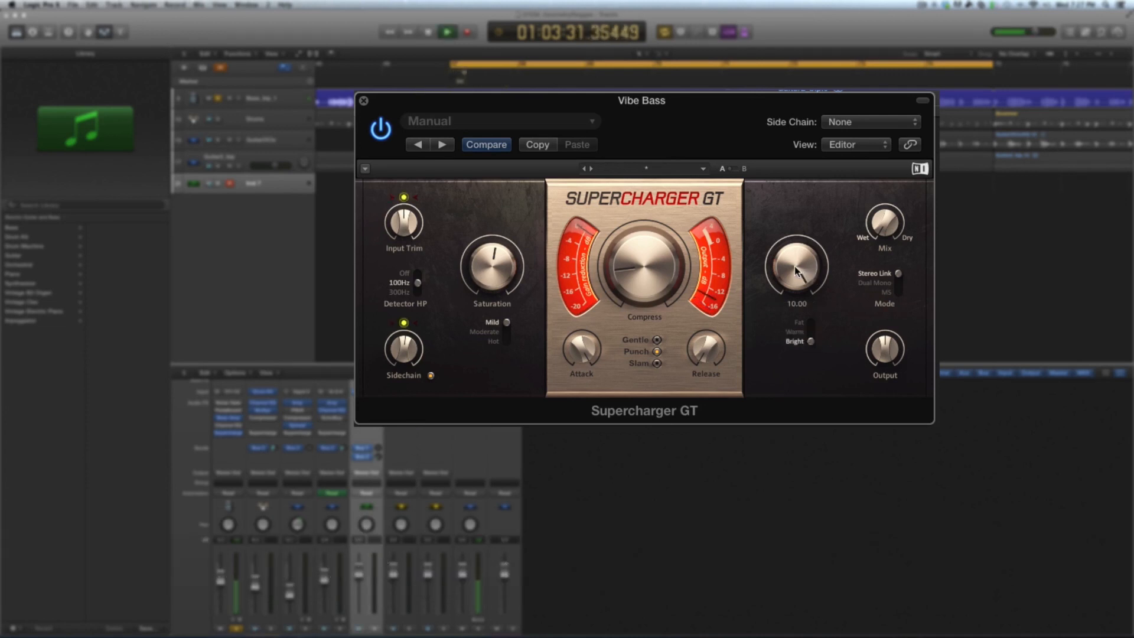
mouse_move(795, 266)
left_mouse_down()
mouse_move(794, 301)
mouse_move(794, 247)
left_mouse_up()
key("space")
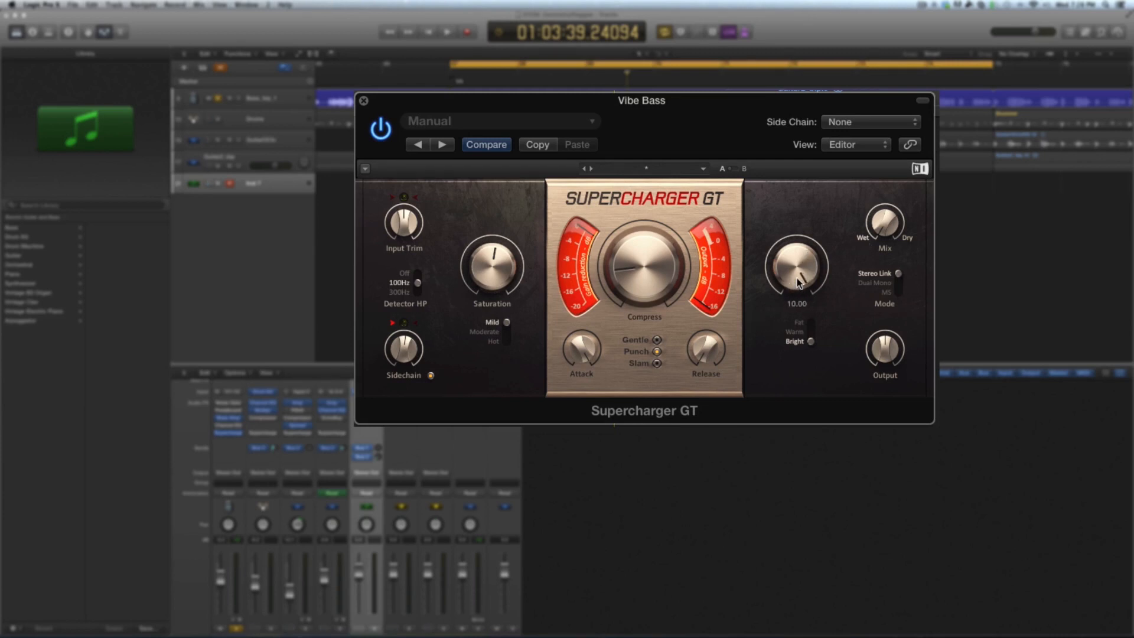
Step: Return the character to Fat with a moderately high amount and keep the Mix toward Wet
left_click_drag(881, 225, 882, 229)
left_click_drag(795, 273, 795, 272)
left_click_drag(883, 225, 880, 226)
Step: Solo the Drums channel in the mixer, open its Supercharger GT and start playback
scroll(355, 493, "down", 1)
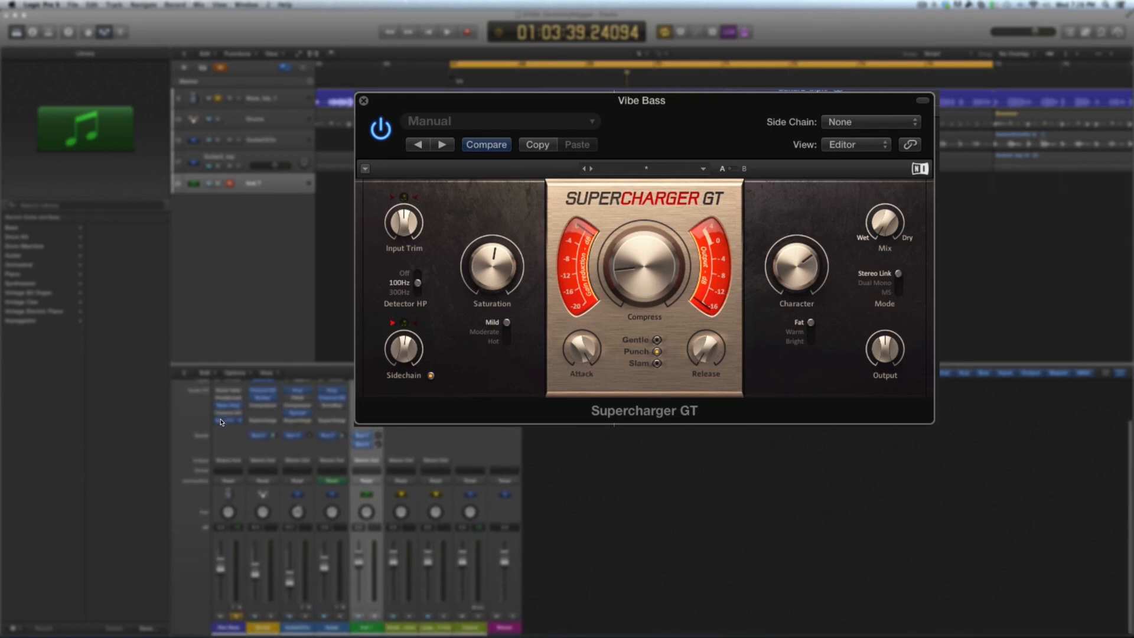
left_click(271, 615)
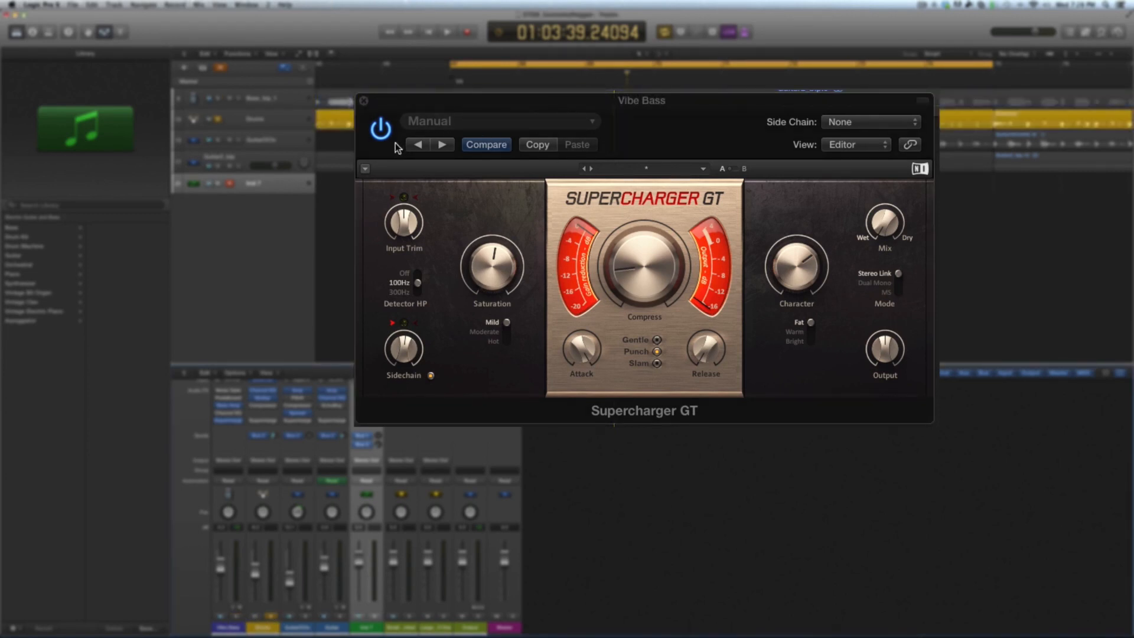
left_click(262, 420)
key("space")
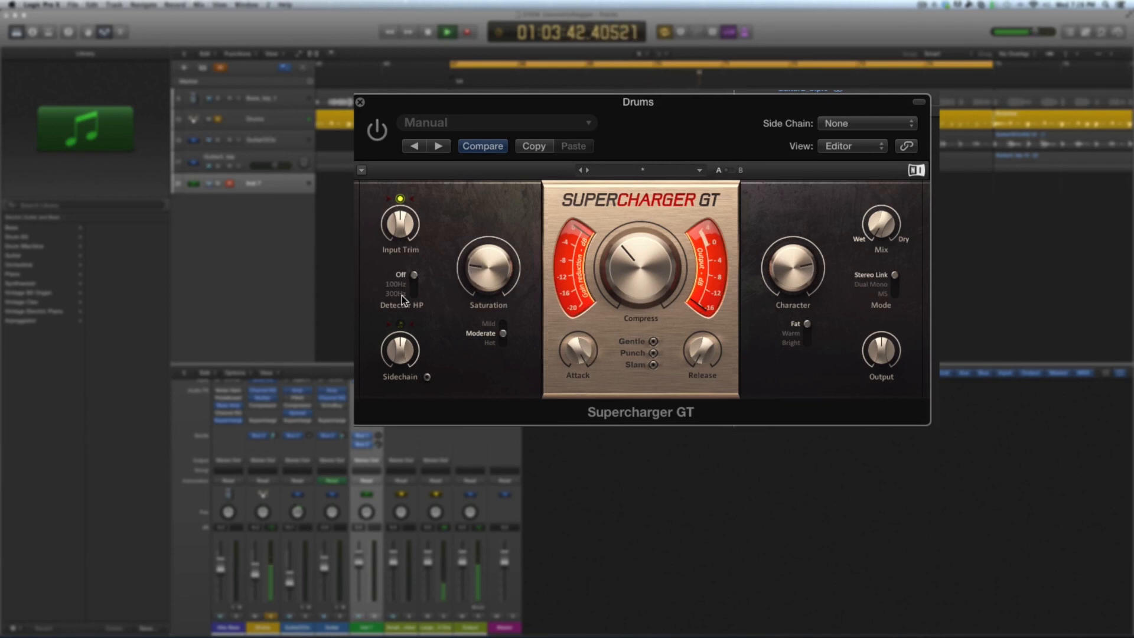
Step: Restart the drum playback, set Detector HP to 100Hz, enable the sidechain and raise its level to about +4.5 dB
key("space")
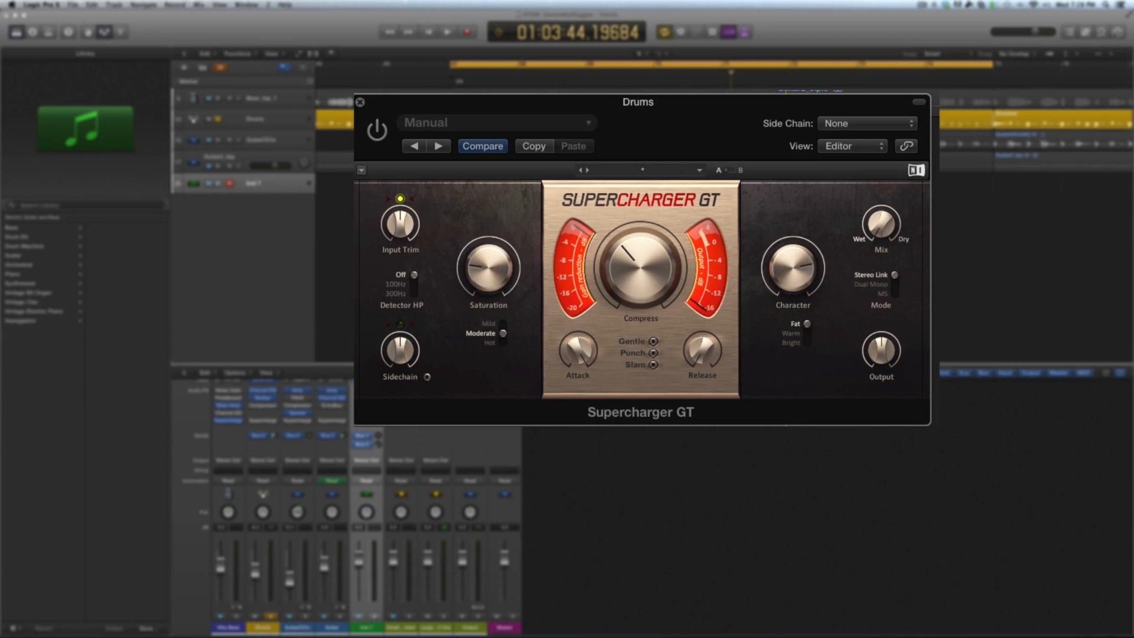
key("space")
mouse_move(410, 361)
left_click(413, 286)
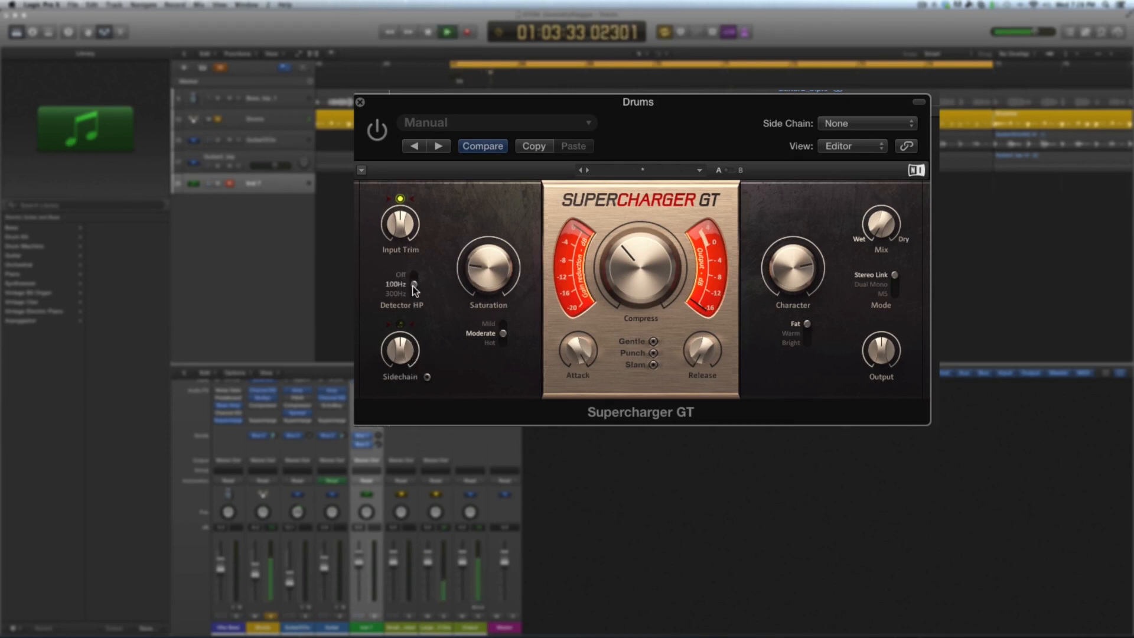
left_click(427, 377)
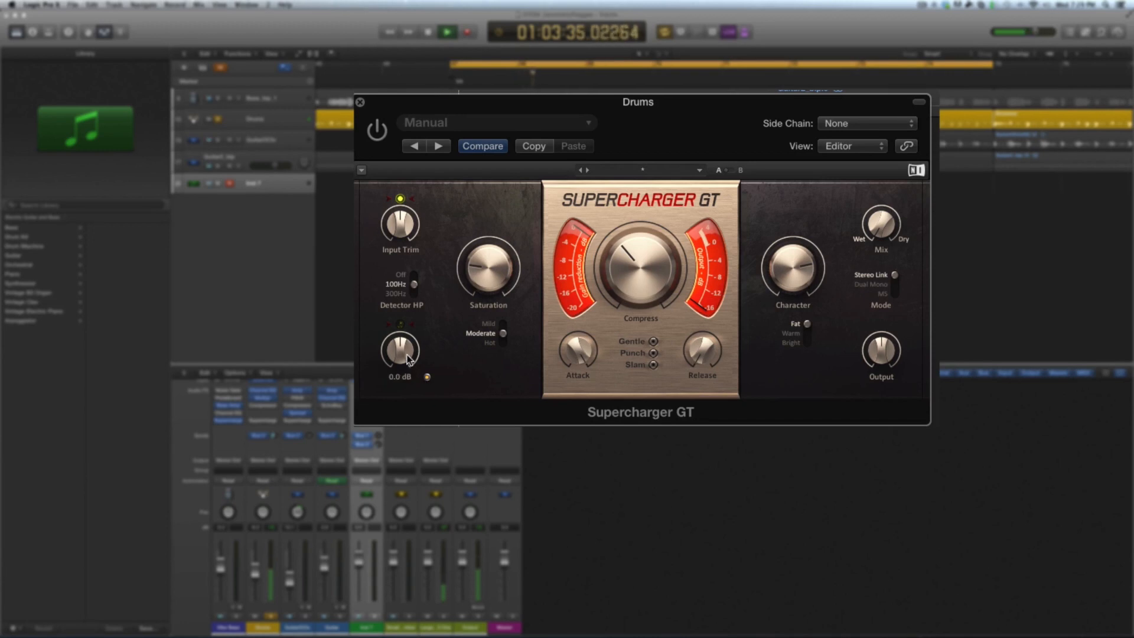
left_click_drag(410, 362, 405, 341)
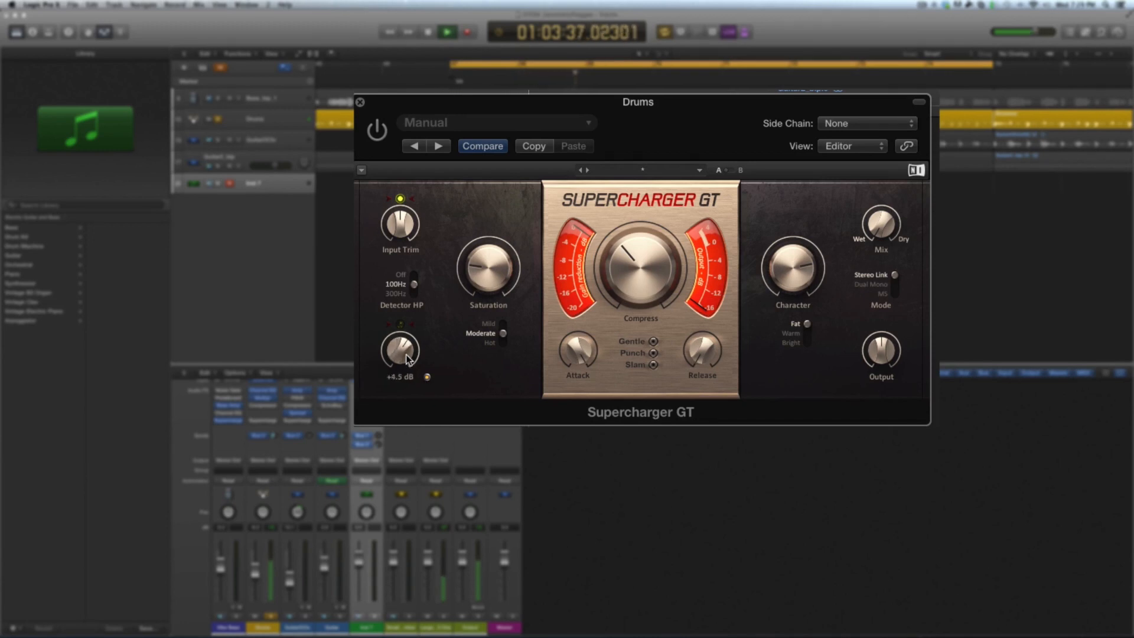
Step: Activate the drum compressor, raise Sidechain further, compare it off and on, and set Detector HP to 300Hz
left_click(377, 130)
left_click_drag(402, 361, 401, 359)
left_click(427, 376)
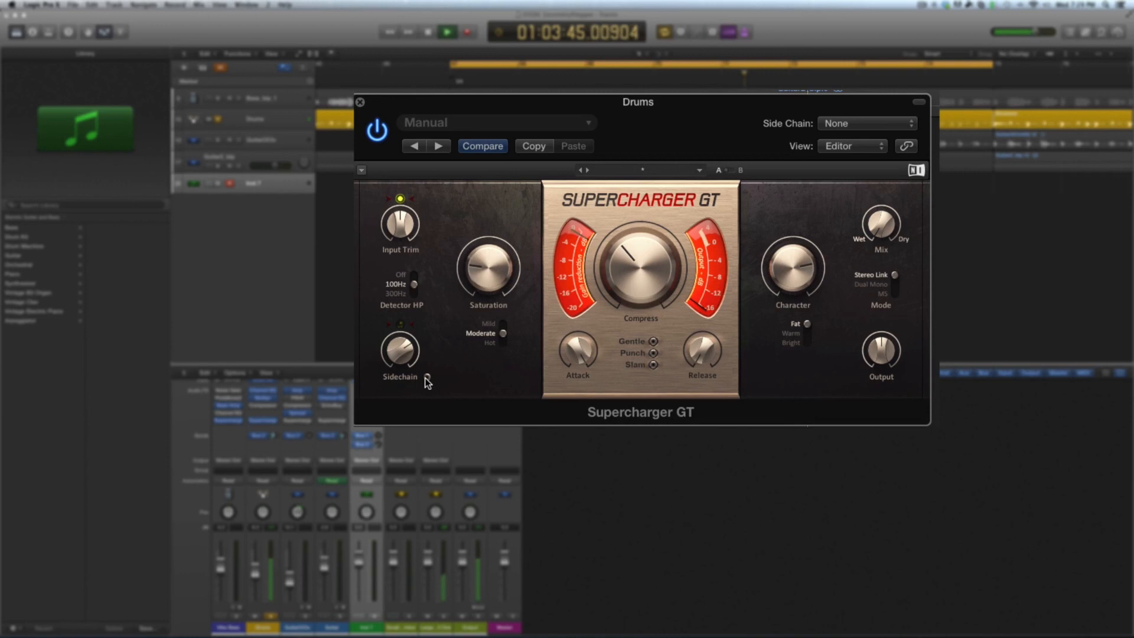
left_click(427, 376)
left_click(413, 294)
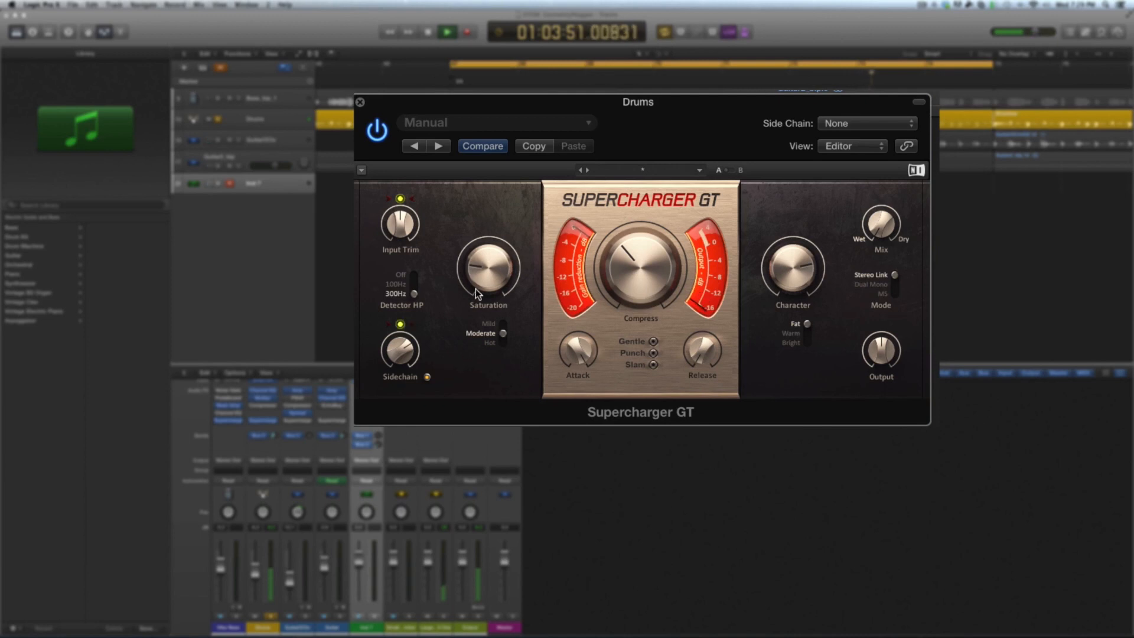
Step: Set Saturation to 4.15, raise Compress in the Punch setting, and turn Character up to 10.00
mouse_move(488, 292)
left_mouse_down()
mouse_move(488, 282)
mouse_move(487, 292)
left_mouse_up()
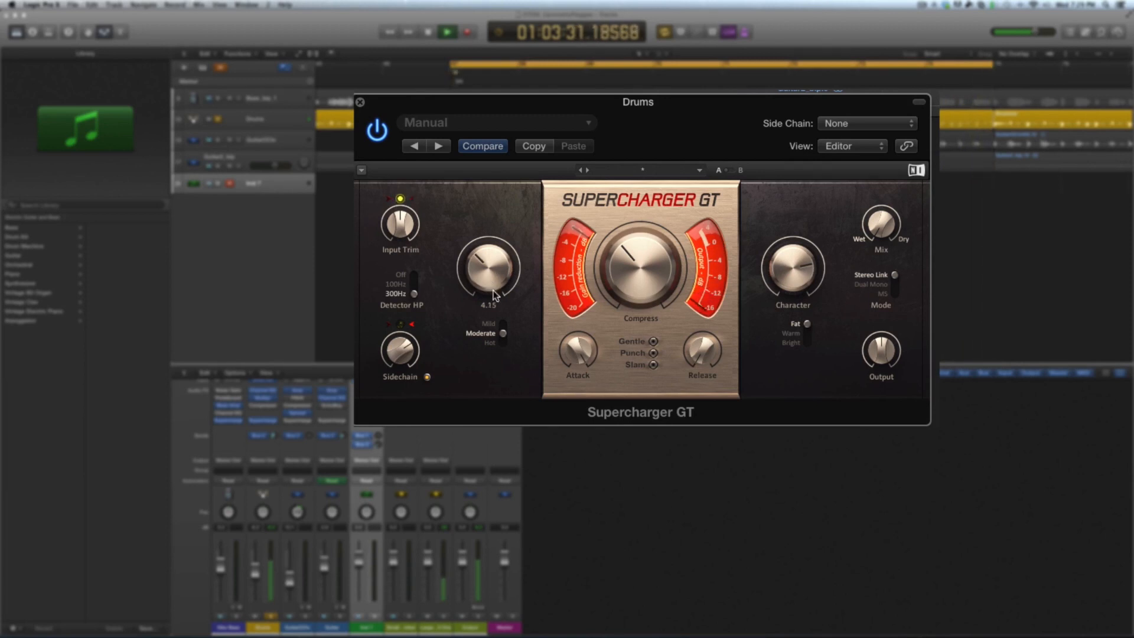
left_click_drag(639, 278, 639, 268)
scroll(791, 264, "up", 5)
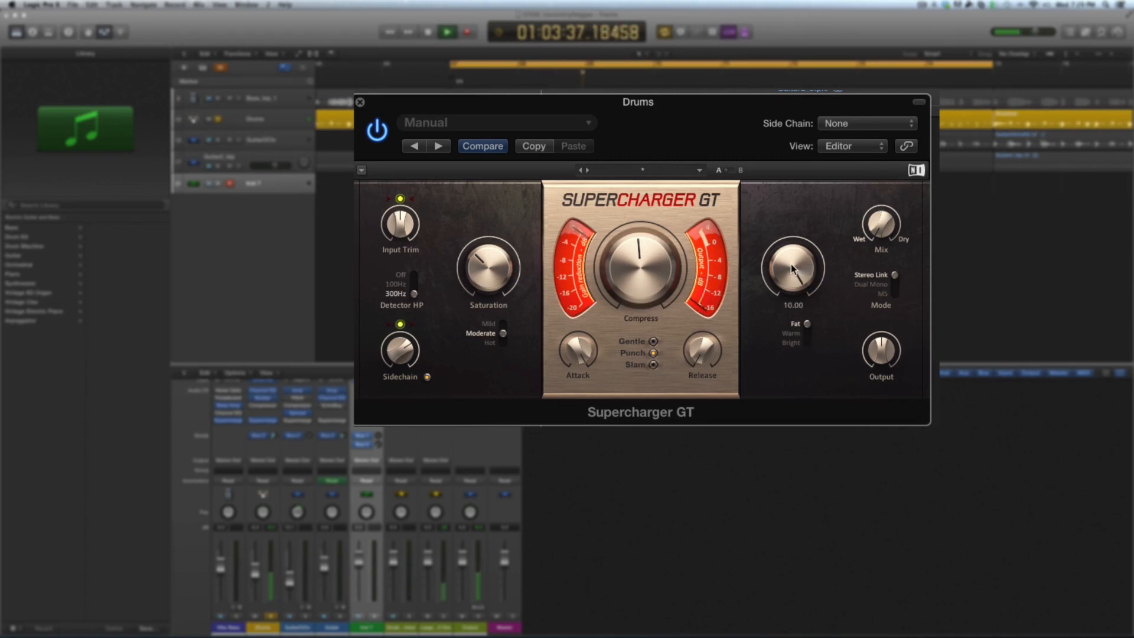
Step: Compare the drums with the compressor bypassed and active, listen with the bass soloed alongside, and stop playback
left_click(374, 130)
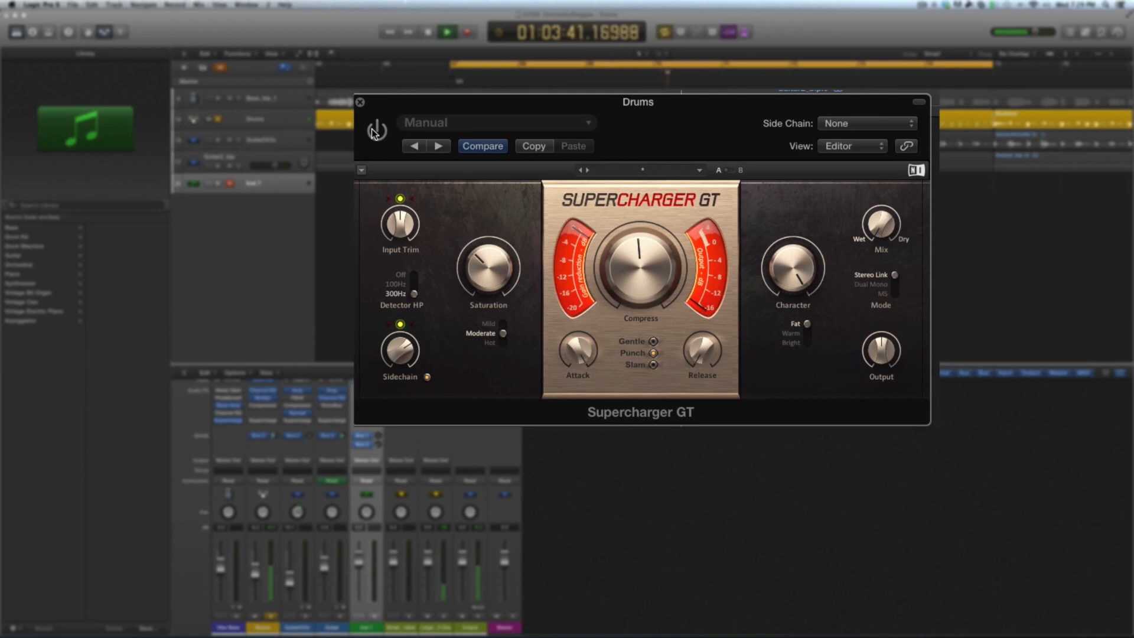
left_click(375, 131)
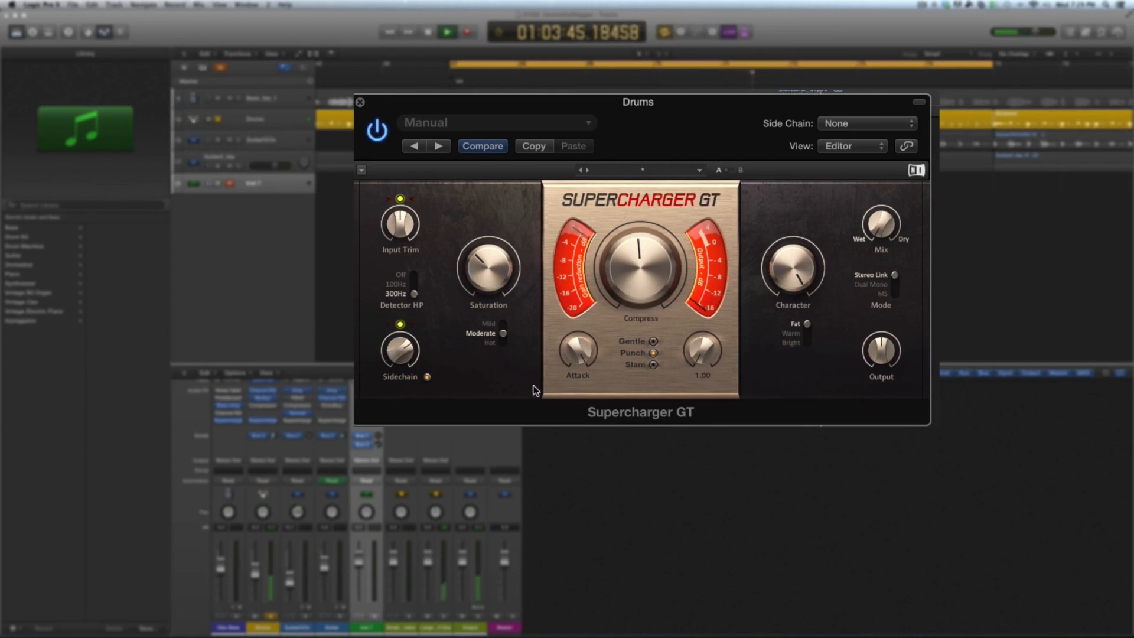
left_click(233, 614)
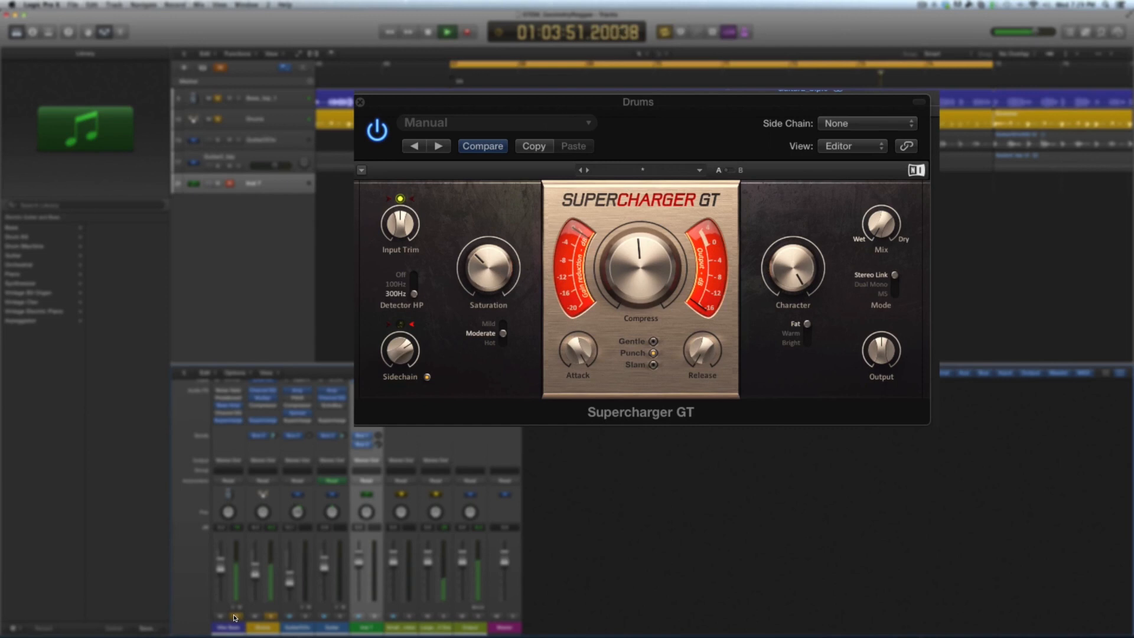
key("space")
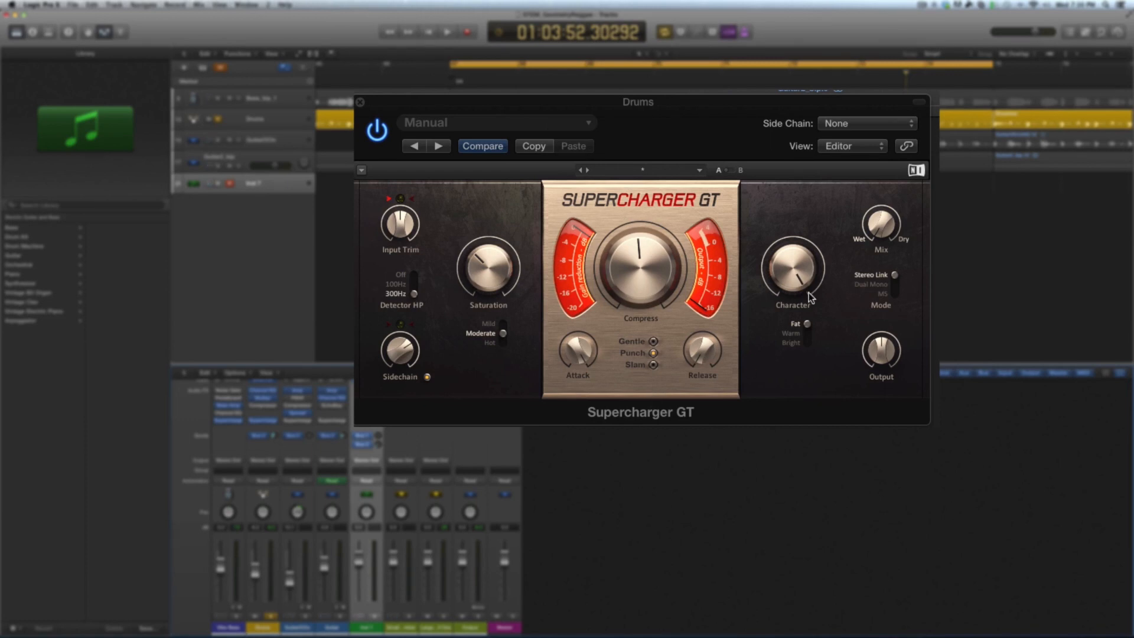
Step: Replay the soloed drums, compare the compressor bypassed and active, leave it bypassed and stop playback
mouse_move(649, 299)
mouse_move(650, 271)
mouse_move(689, 366)
mouse_move(711, 342)
key("space")
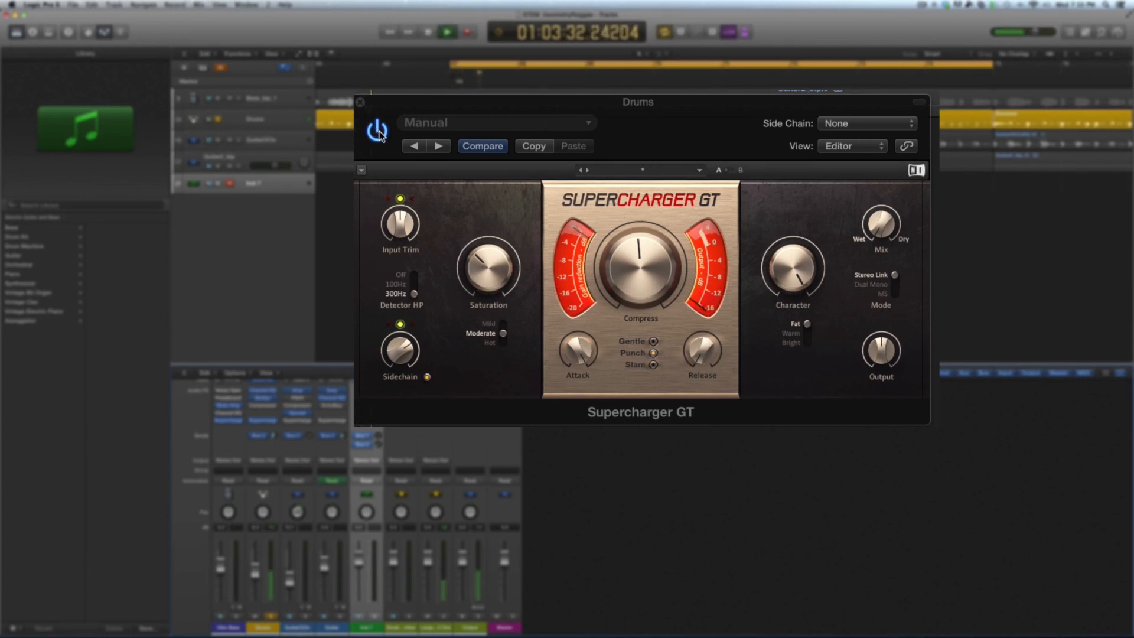
left_click(377, 130)
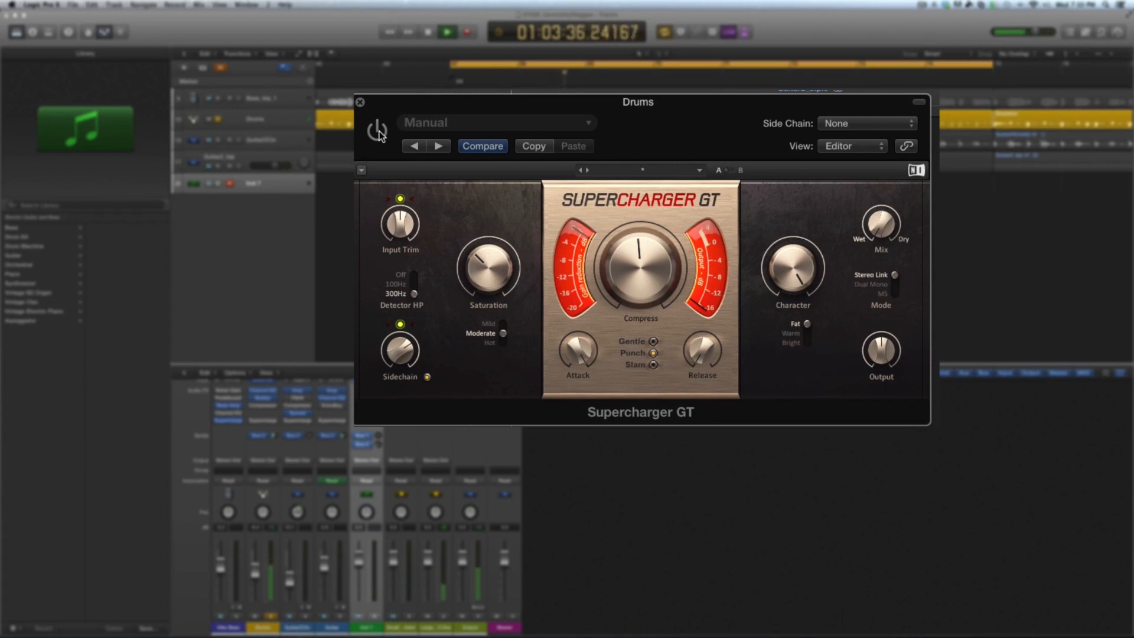
left_click(377, 131)
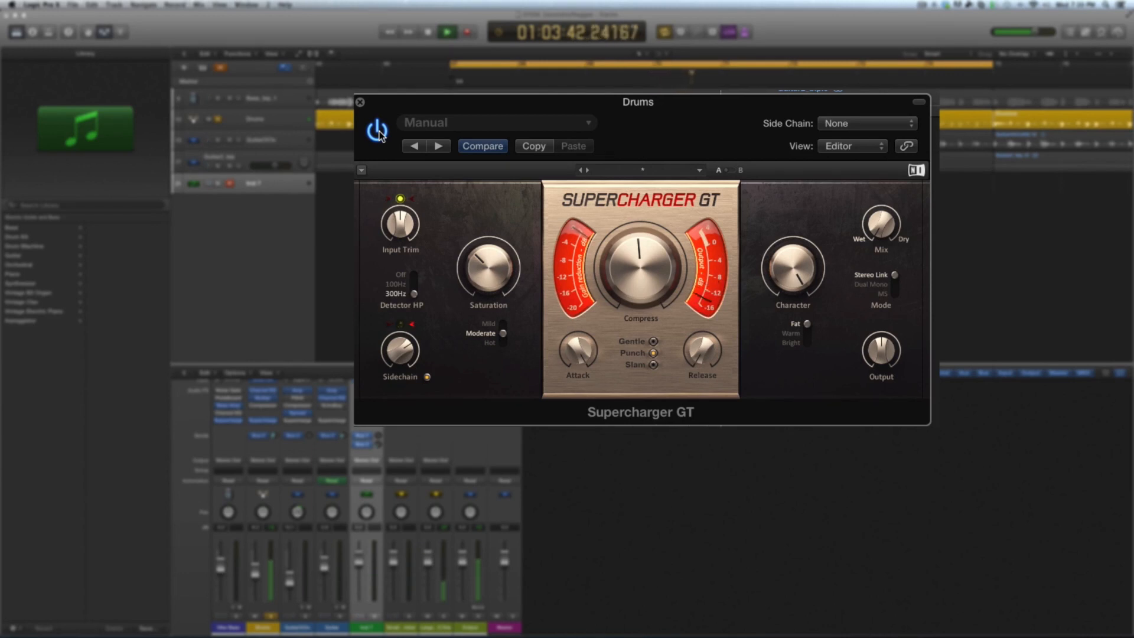
left_click(379, 134)
key("space")
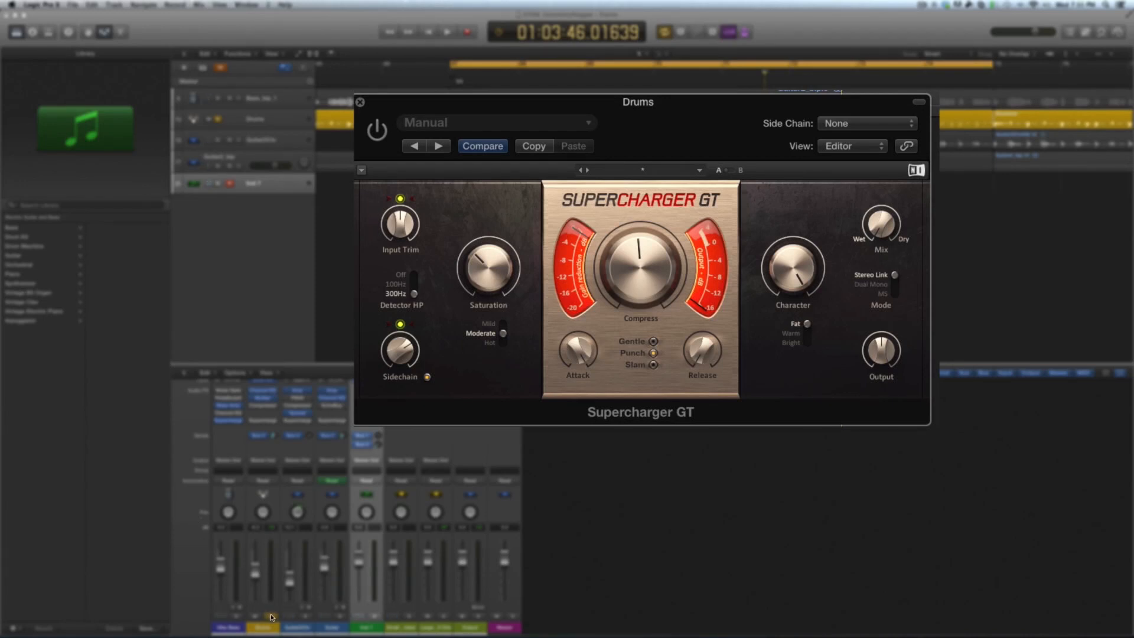
Step: Solo the GuitarOCtv channel instead of Drums, open its Supercharger GT, close the Drums one and reposition the guitar plug-in's window
left_click(298, 616)
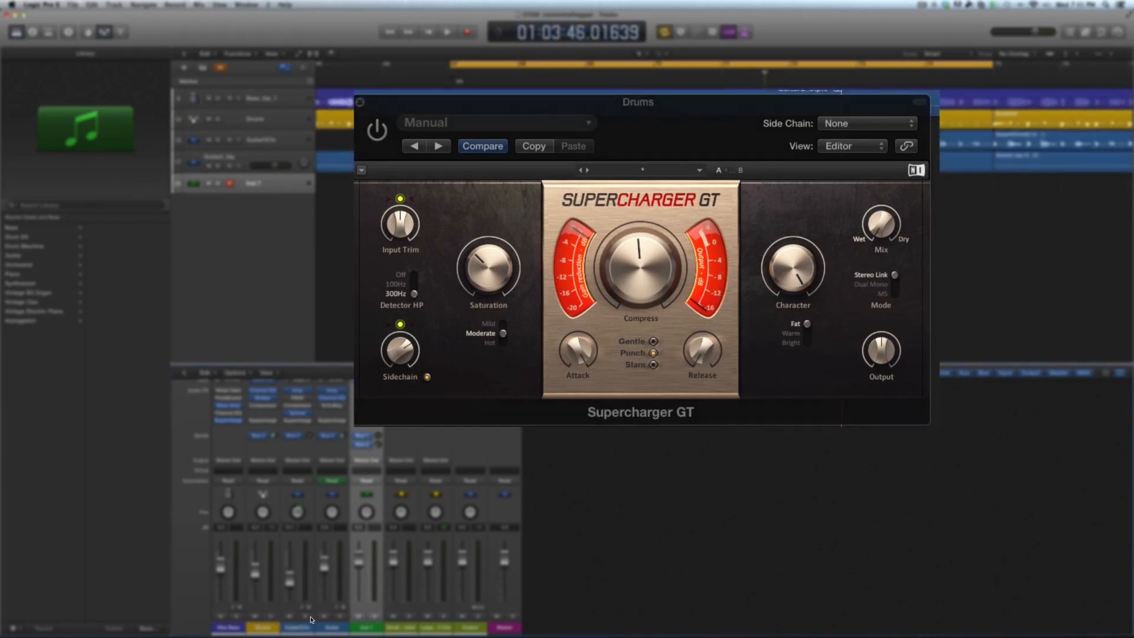
left_click(308, 618)
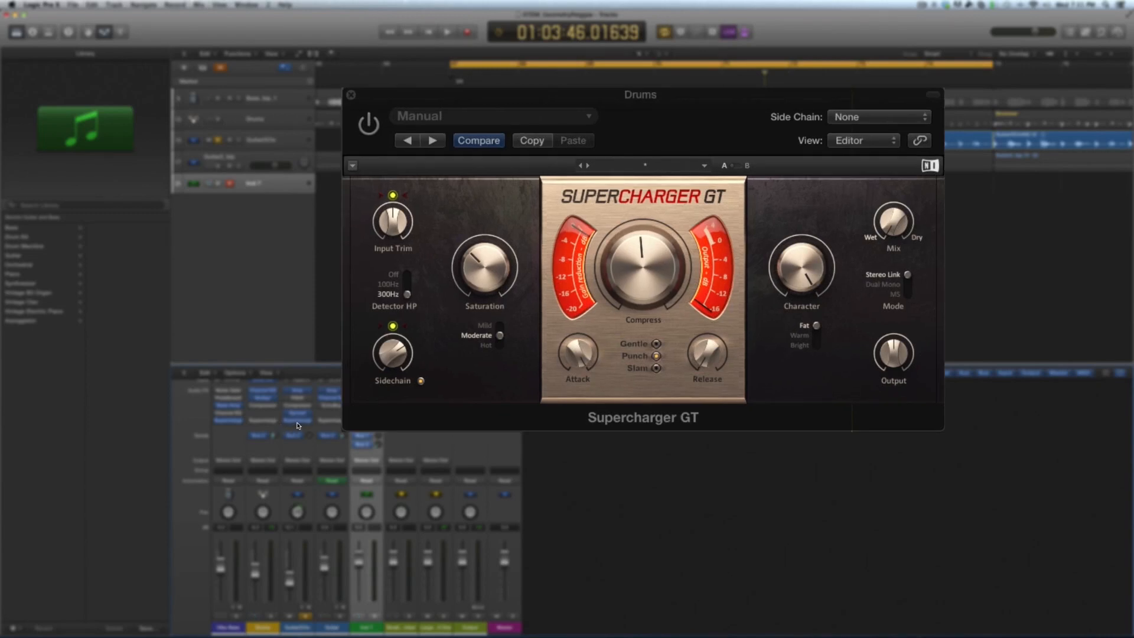
left_click(297, 422)
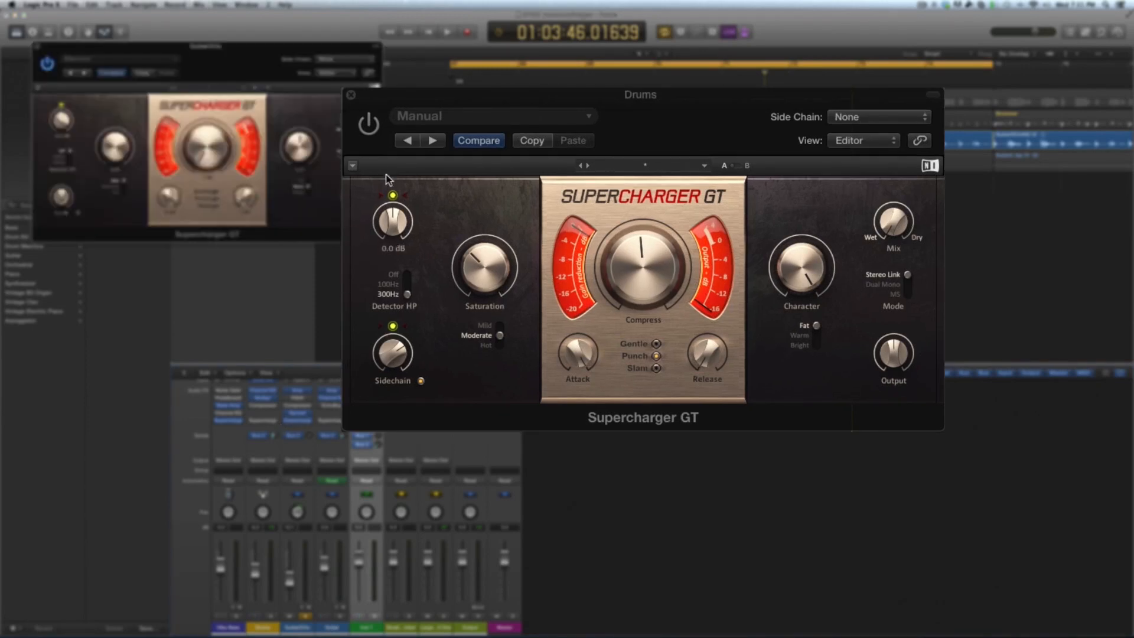
left_click(351, 95)
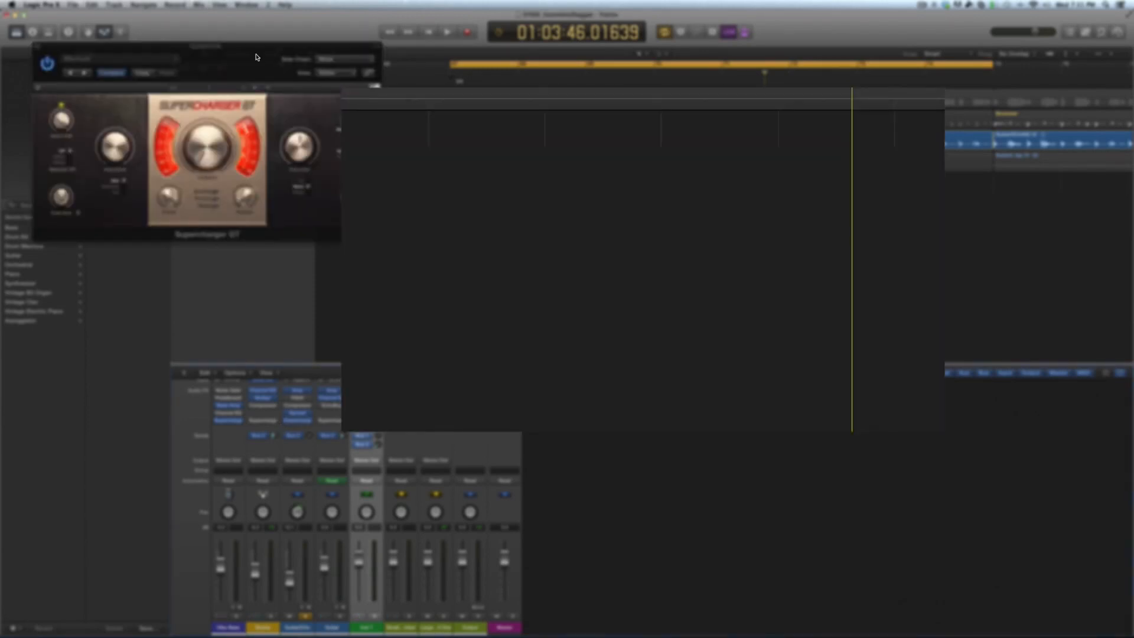
left_click_drag(792, 115, 720, 101)
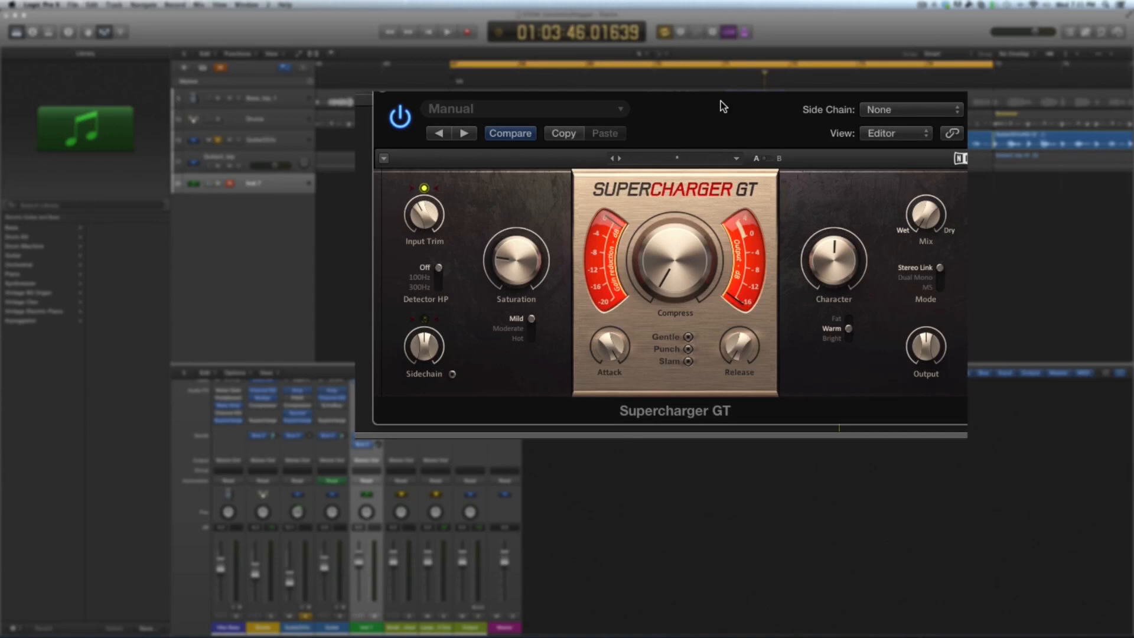
left_click_drag(662, 100, 667, 124)
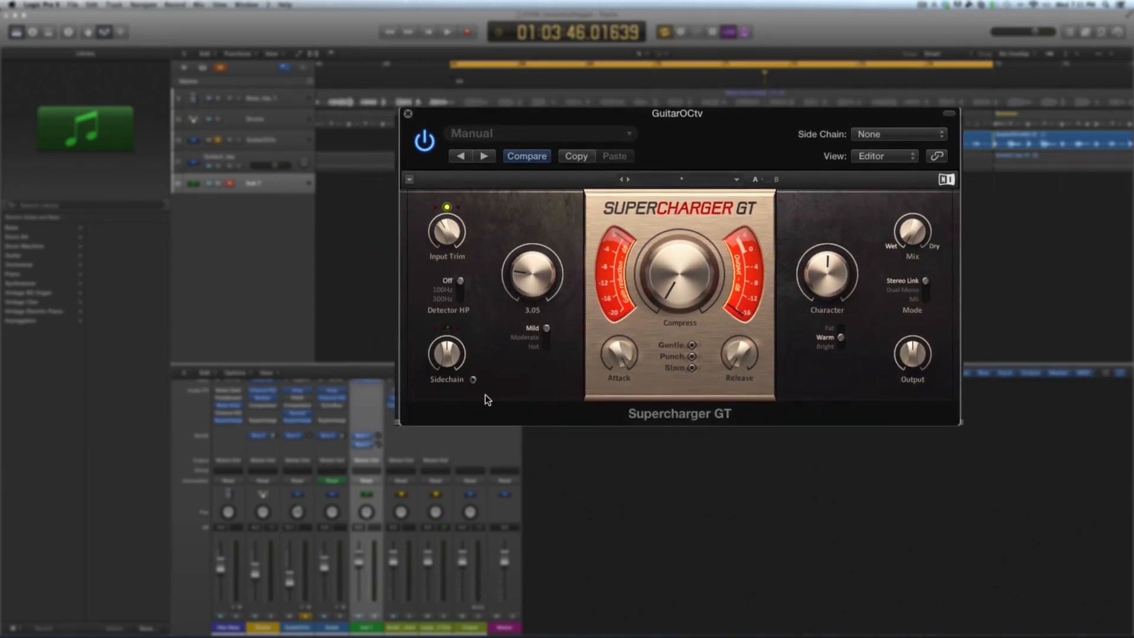
Step: Solo the bass alongside GuitarOCtv, listen to both together and stop playback
left_click(241, 618)
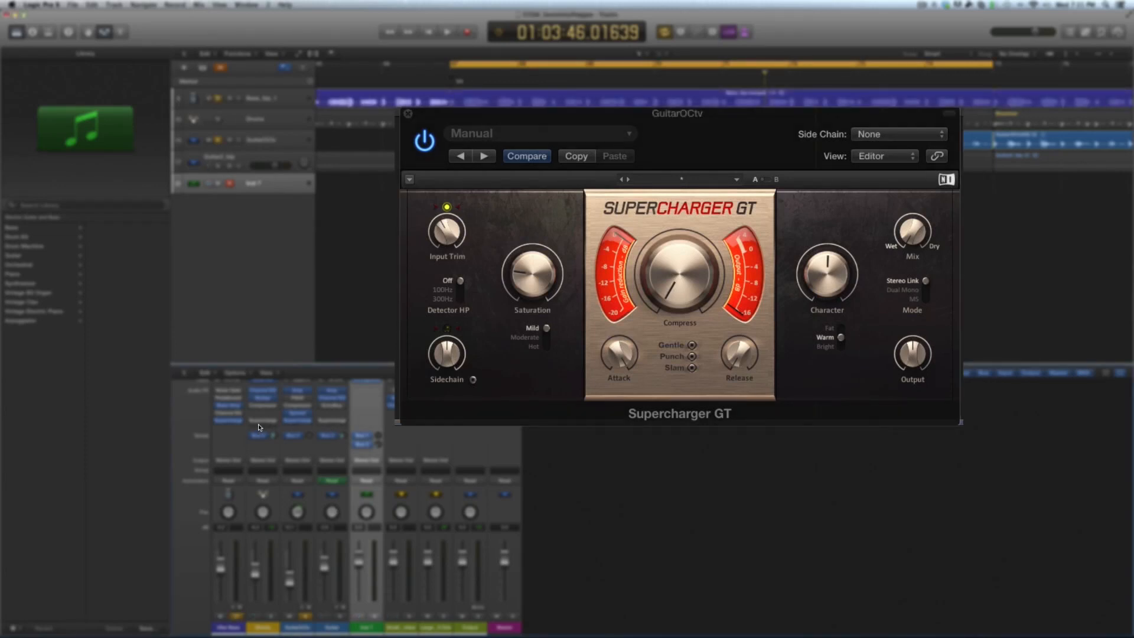
key("space")
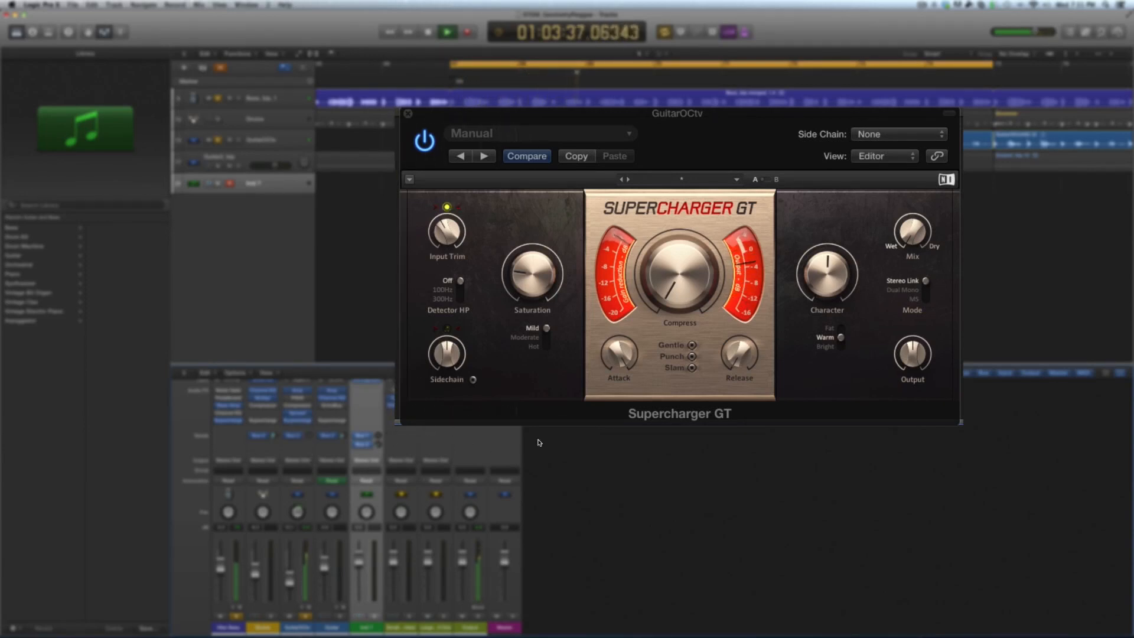
mouse_move(632, 365)
key("space")
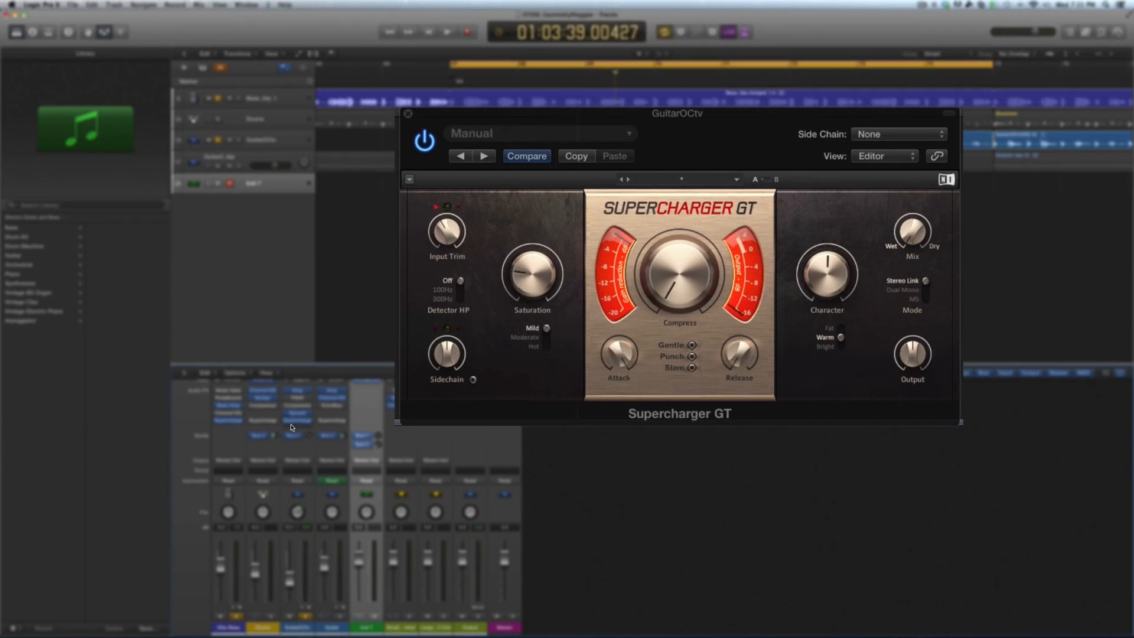
Step: Bypass the guitar's Supercharger GT, unsolo the bass, and listen to the unprocessed guitar alone before stopping playback
left_click(292, 420, "alt")
left_click(234, 616)
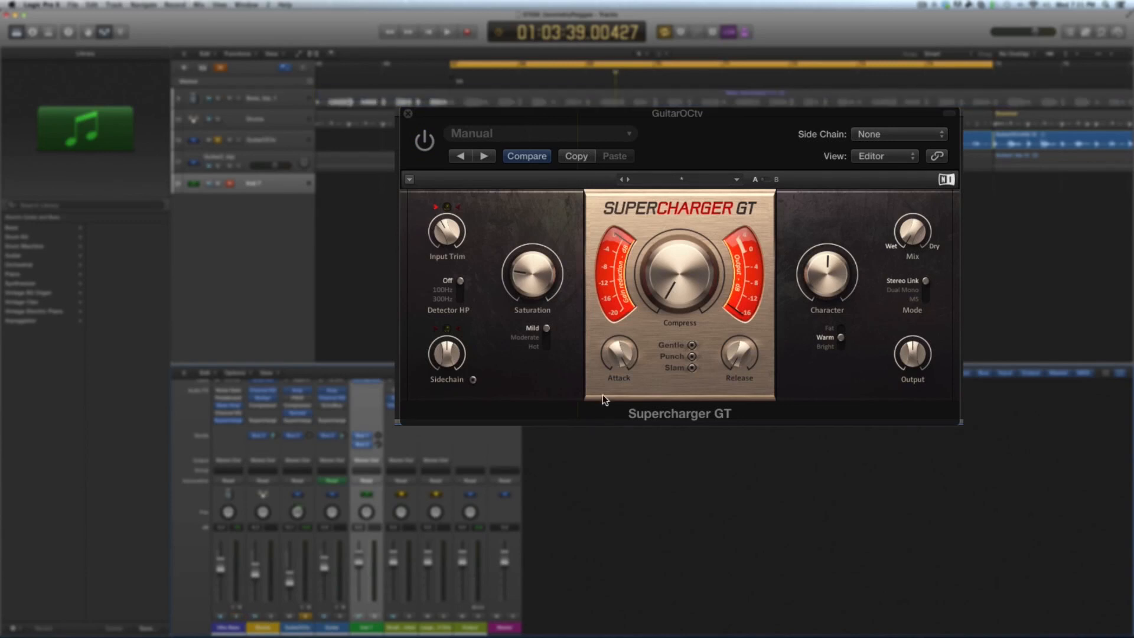
key("space")
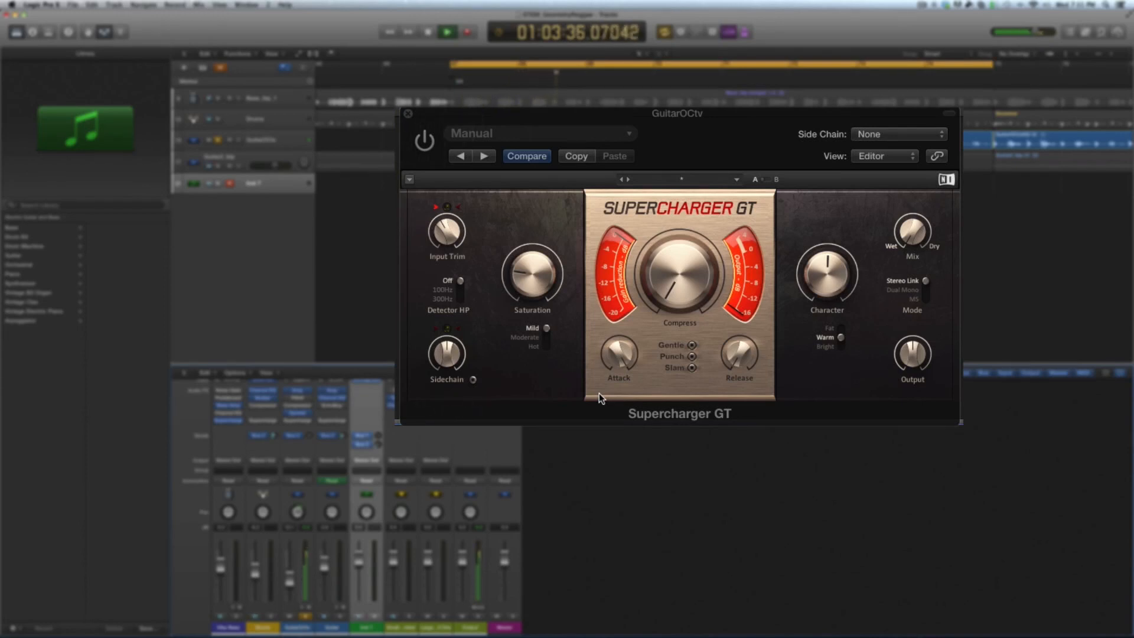
key("space")
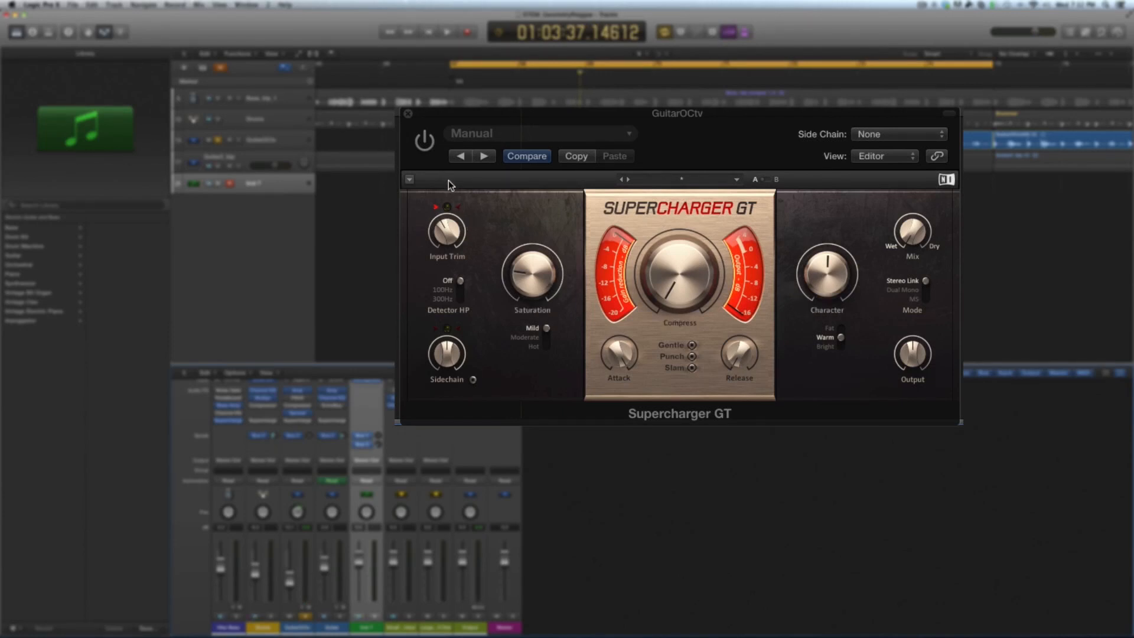
Step: Play the guitar, reactivate its compressor, set Input Trim to -5.0 dB and stop playback
key("space")
mouse_move(451, 241)
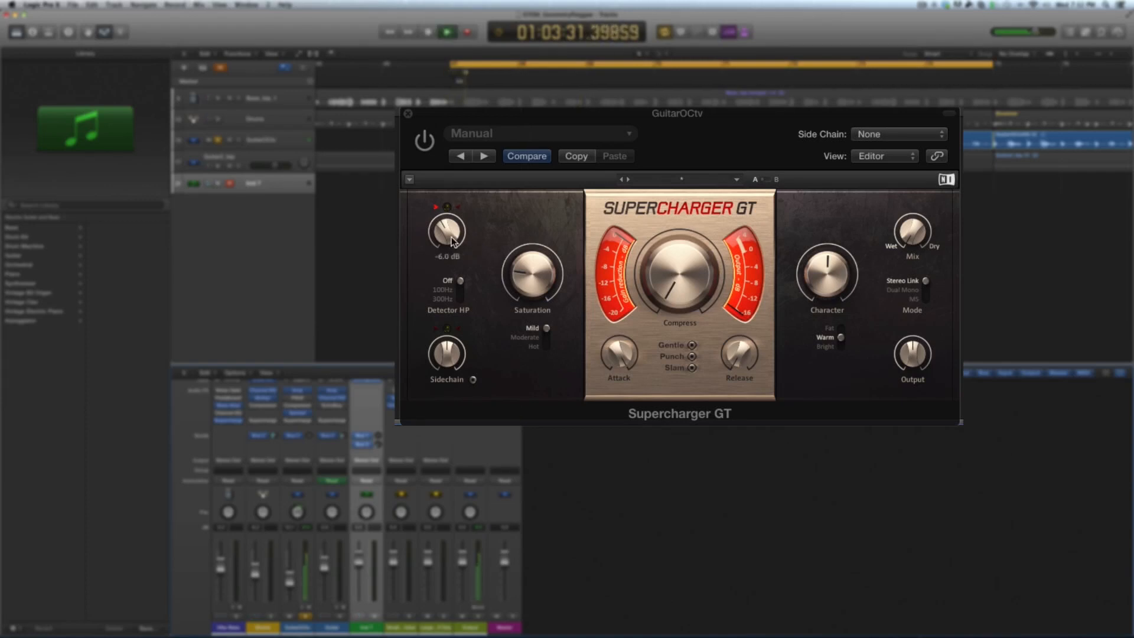
left_click_drag(450, 239, 450, 221)
left_click(424, 140)
mouse_move(447, 240)
left_mouse_down()
mouse_move(447, 260)
mouse_move(445, 243)
left_mouse_up()
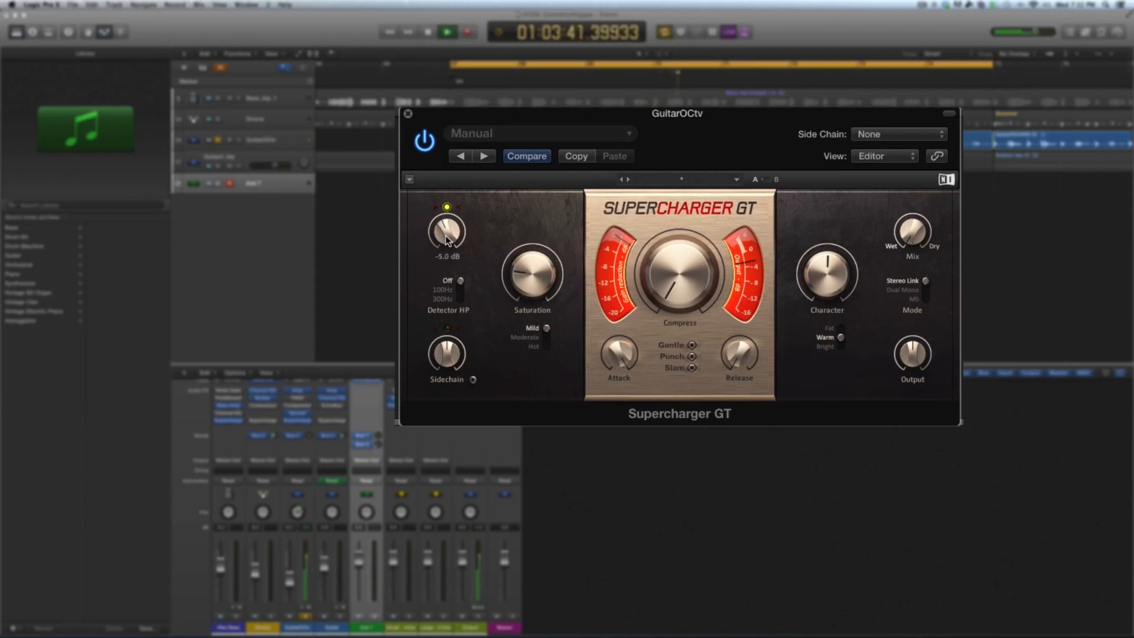
key("space")
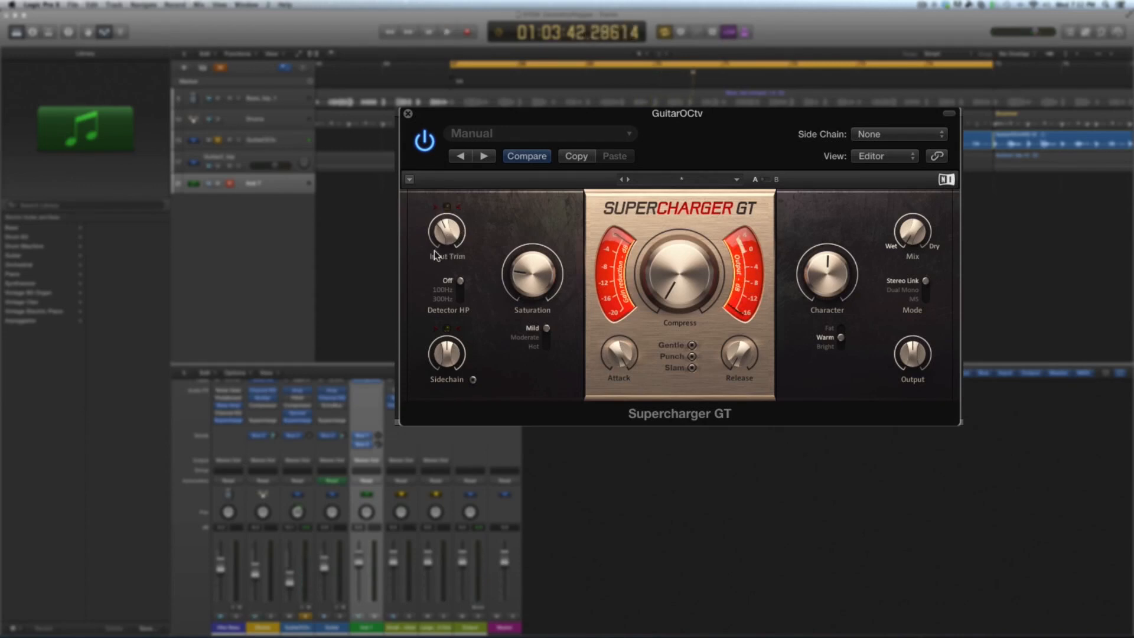
Step: Replay the guitar, lower Saturation to 1.00, stop playback and engage the Gentle compression setting
mouse_move(455, 242)
key("space")
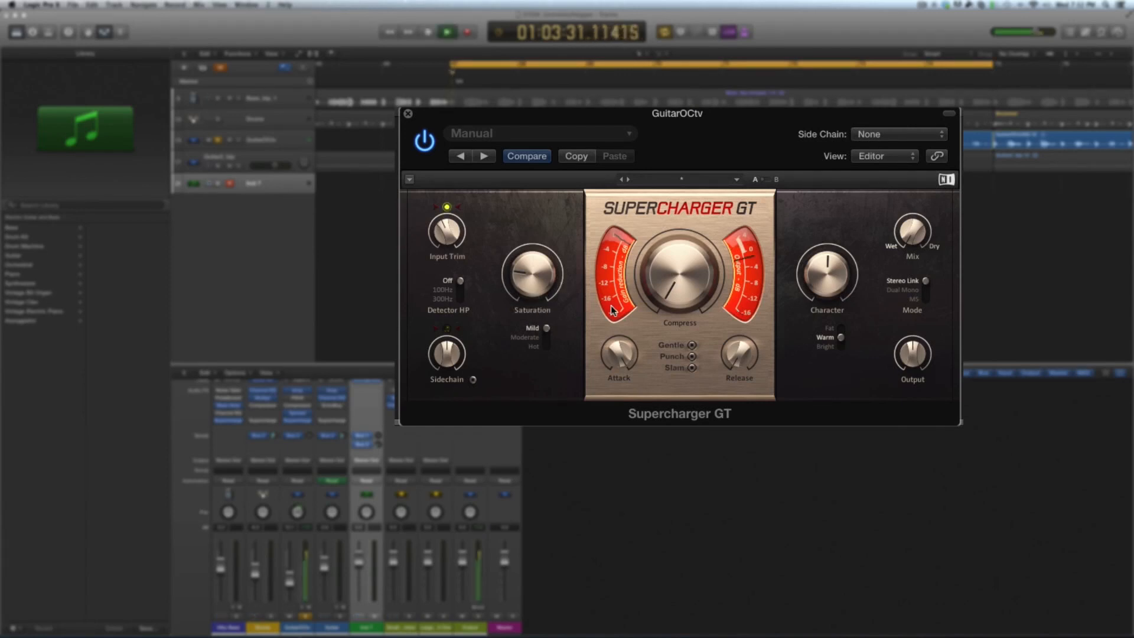
left_click_drag(531, 273, 539, 282)
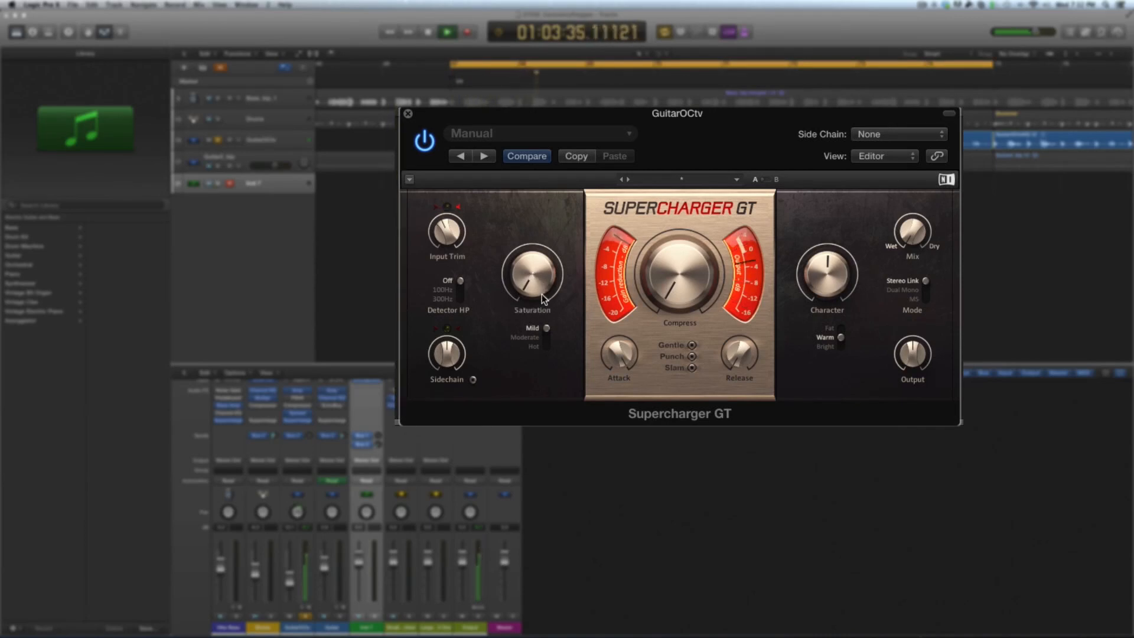
key("space")
mouse_move(541, 284)
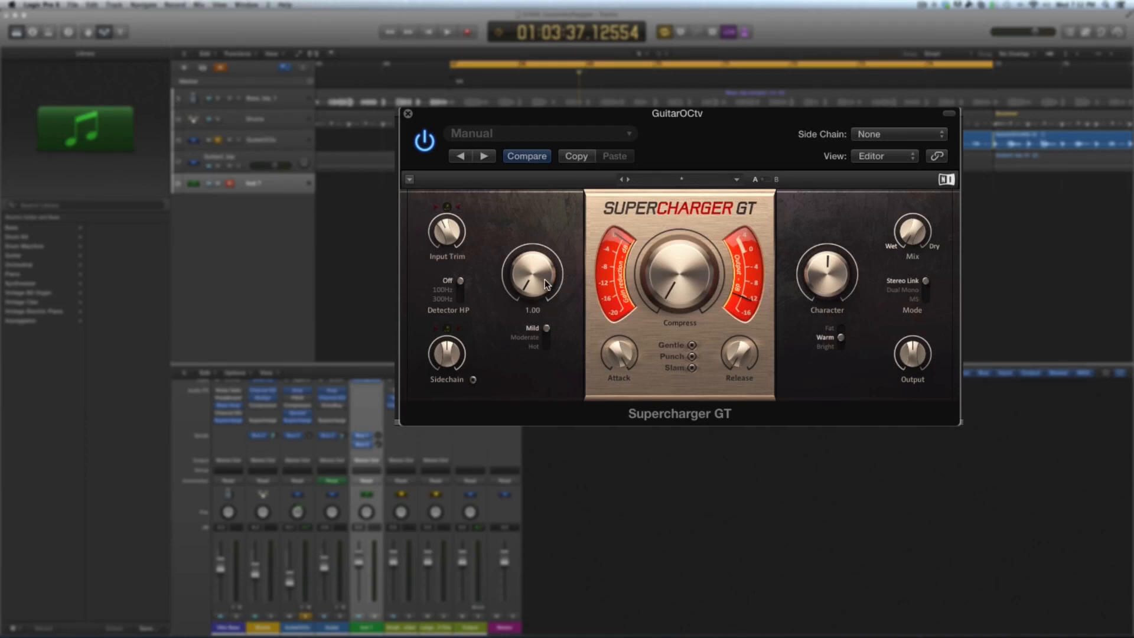
left_click(692, 346)
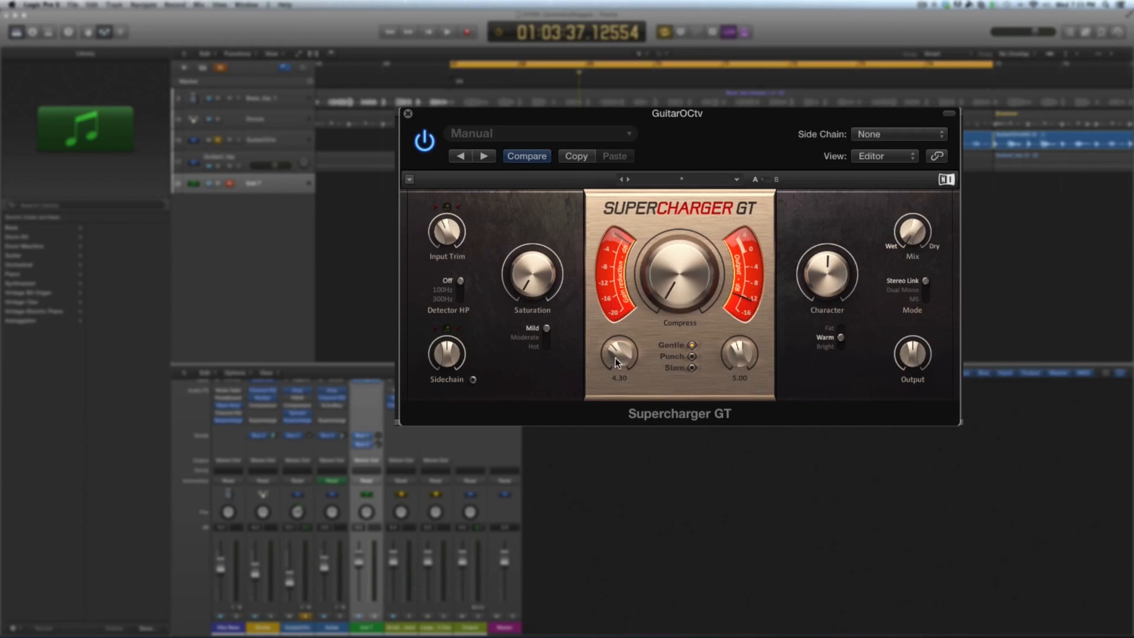
Step: Play the GuitarOCtv track, turn Compress up, settle it at 1.90 and stop playback
mouse_move(702, 297)
key("space")
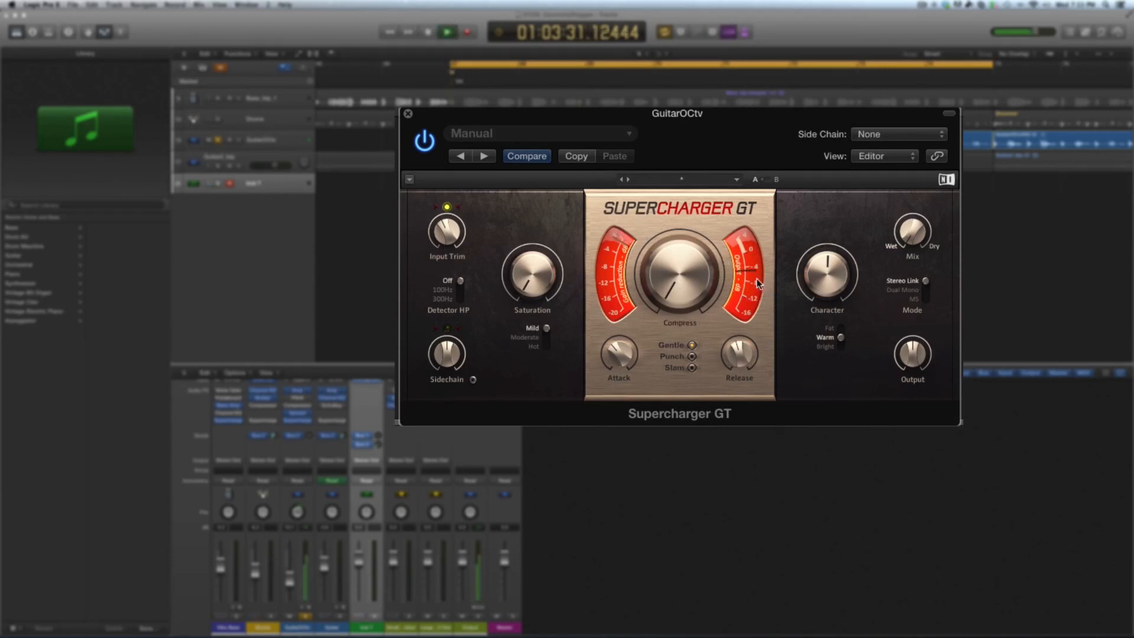
scroll(683, 273, "up", 5)
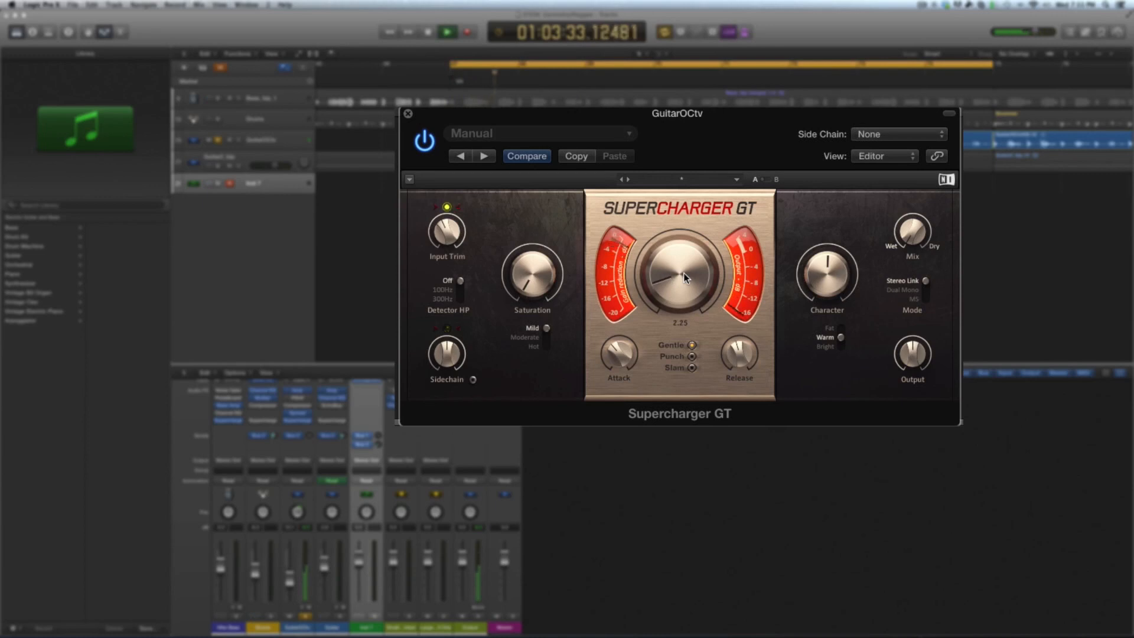
scroll(683, 272, "down", 1)
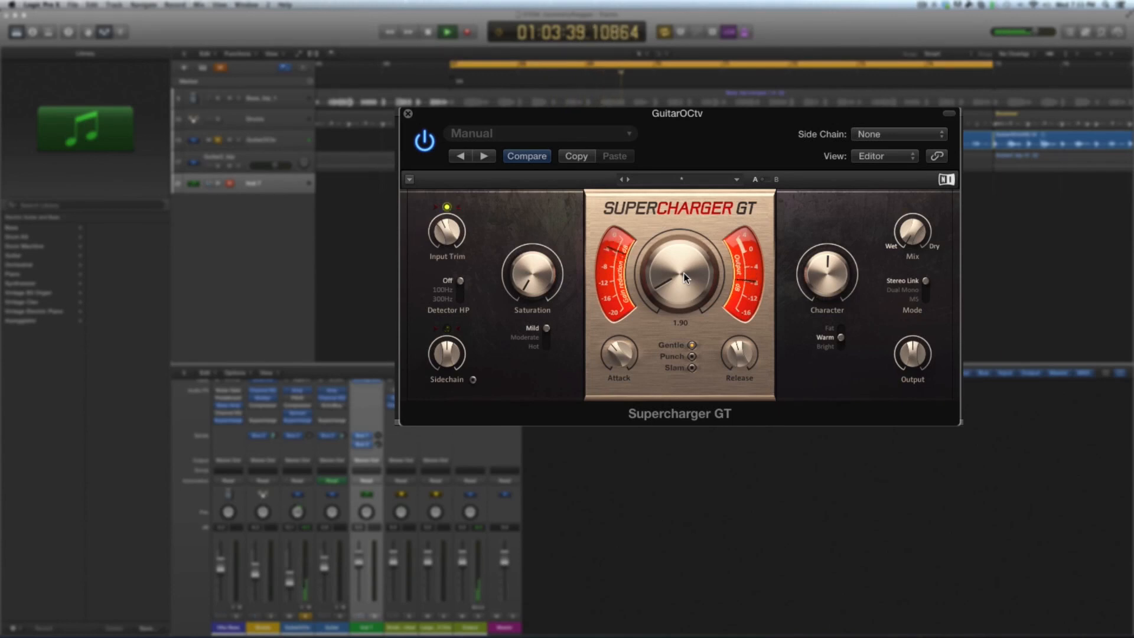
key("space")
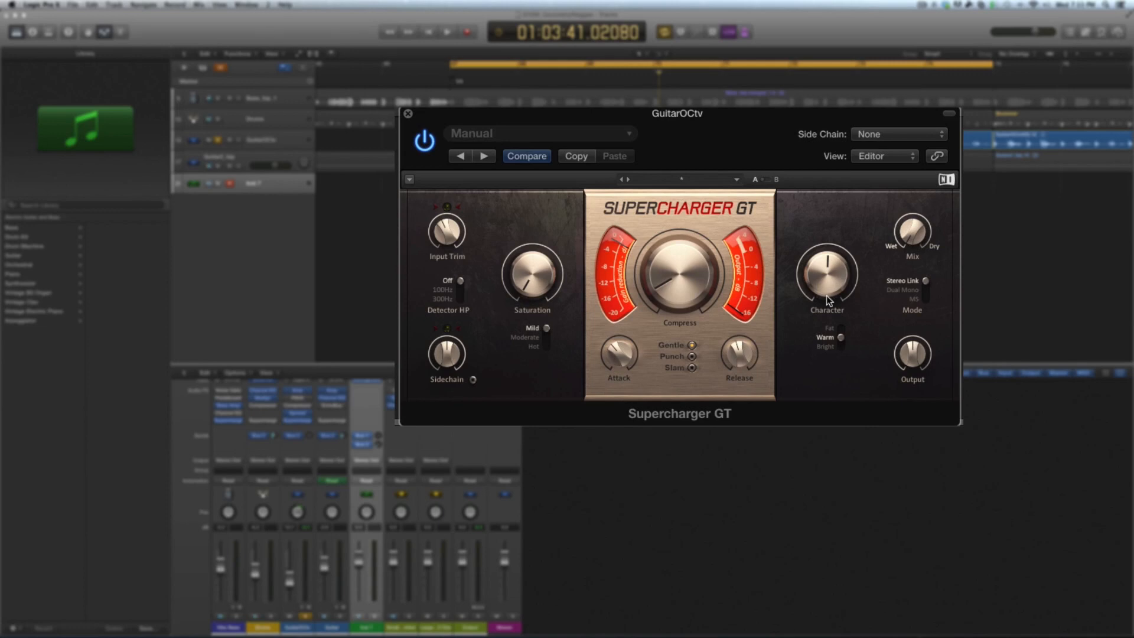
Step: Play the guitar, raise Character to 6.70, audition Bright, return to Warm and stop playback
key("space")
left_click_drag(833, 281, 824, 276)
left_click(840, 347)
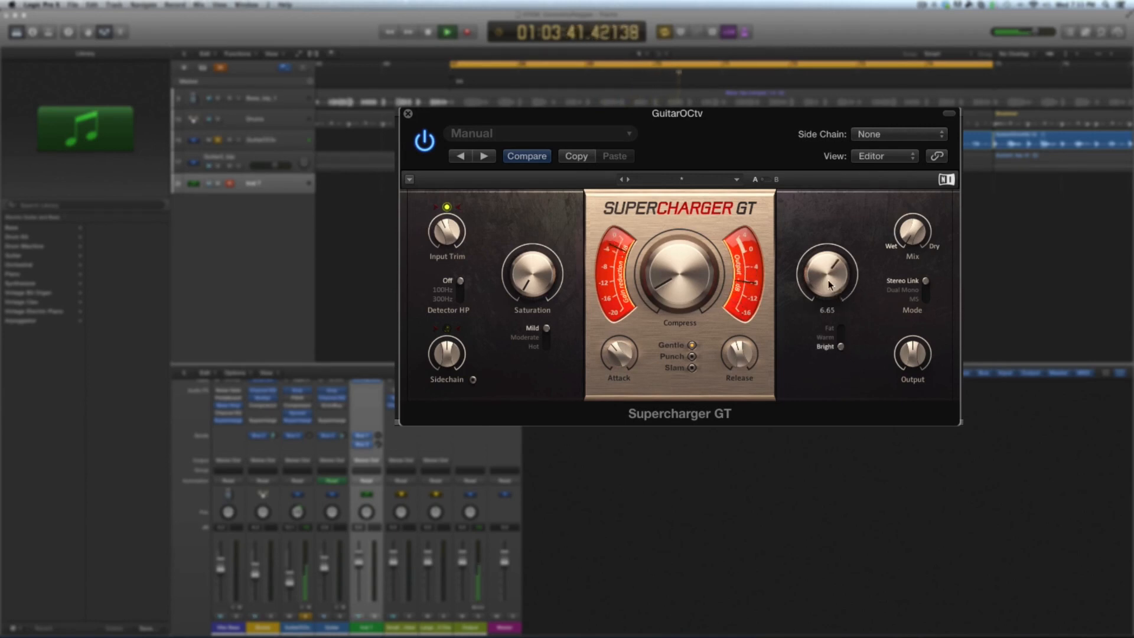
left_click(841, 337)
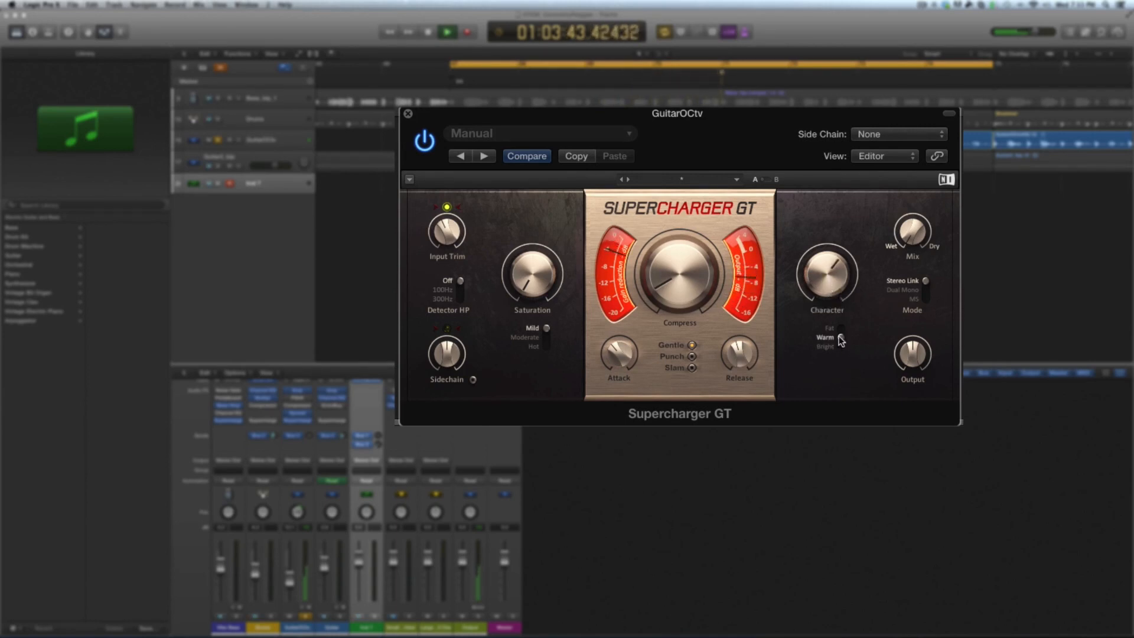
mouse_move(830, 286)
left_click_drag(830, 282, 830, 282)
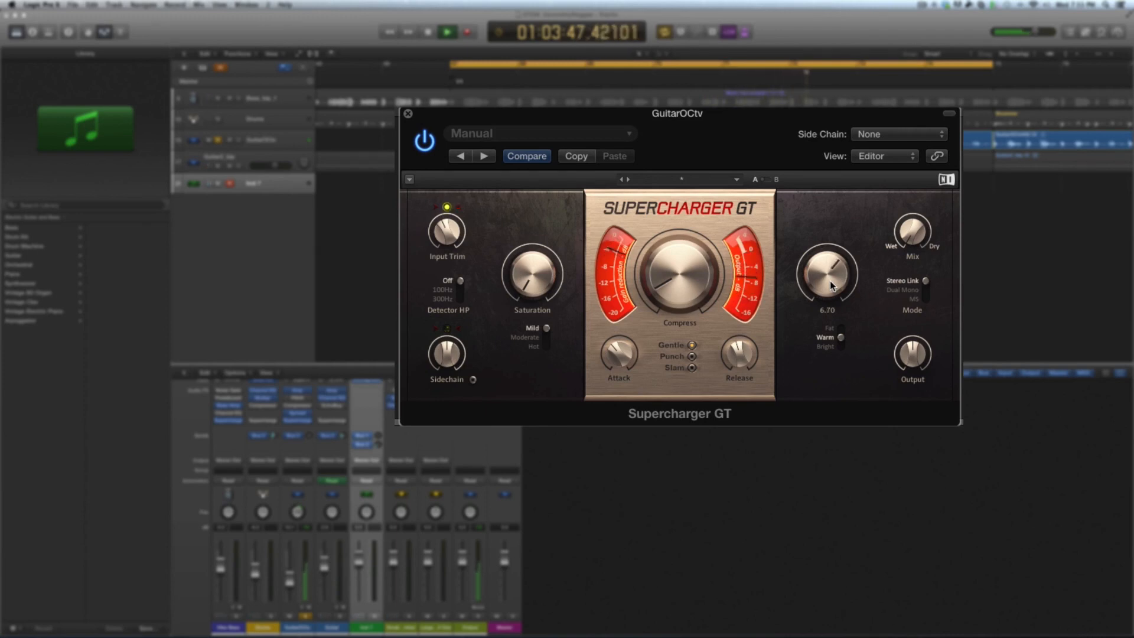
key("space")
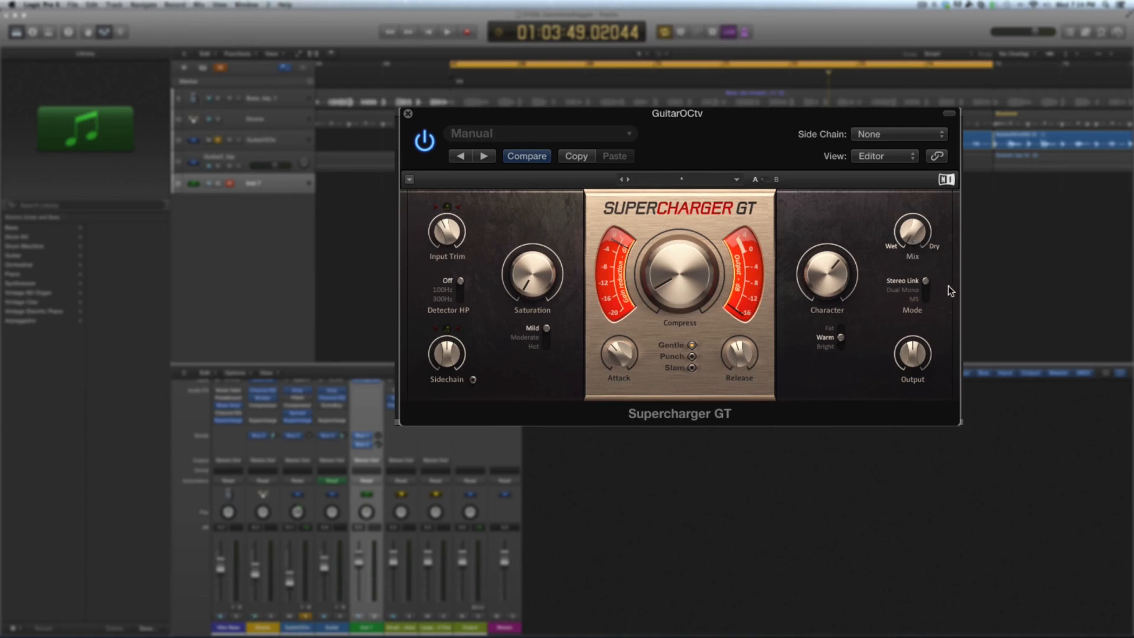
Step: Play the guitar and turn Mix from wet to about halfway toward dry
key("space")
mouse_move(915, 242)
left_click_drag(915, 242, 915, 243)
left_click_drag(915, 241, 915, 199)
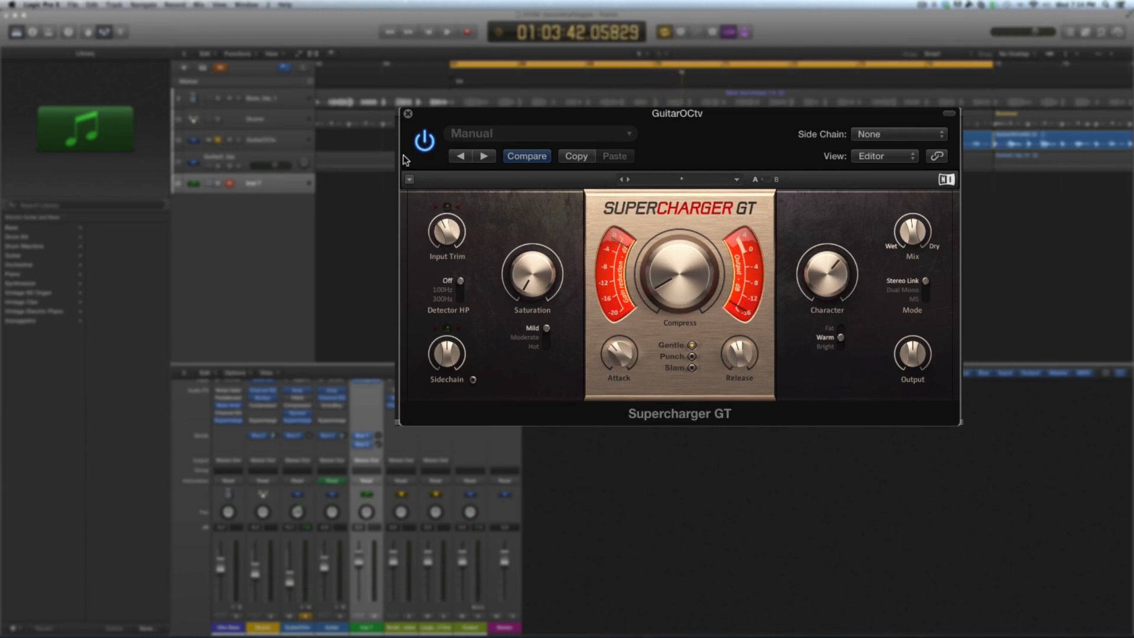
Step: Replay GuitarOCtv, compare its bypassed and processed sound twice with Output at 2.0 dB, and stop playback with the compressor active
key("space")
left_click(425, 141)
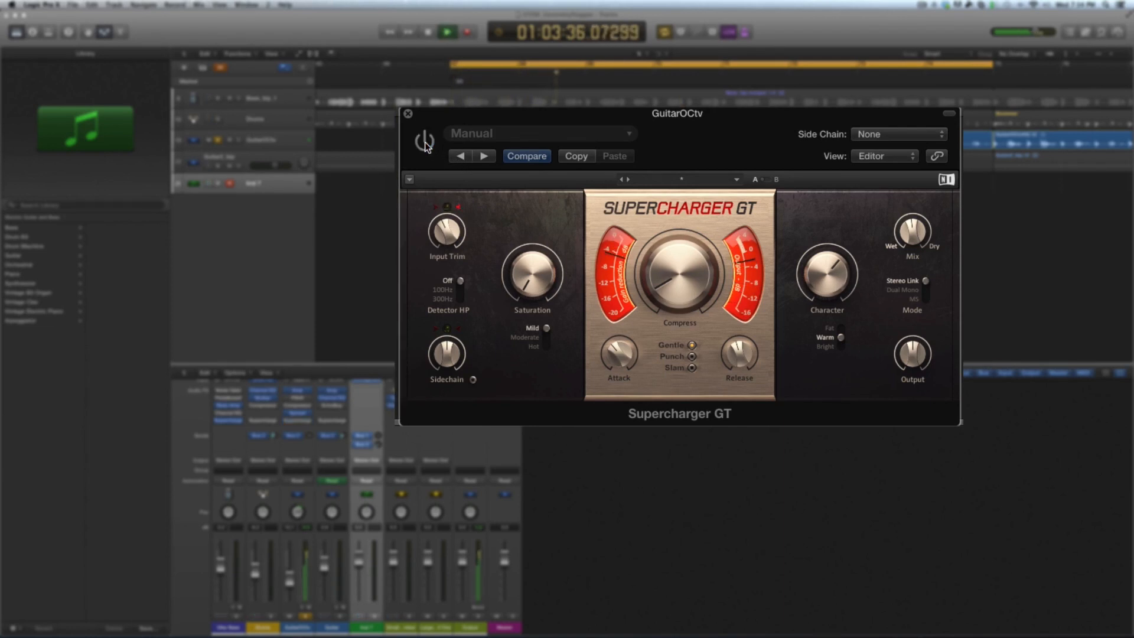
left_click(424, 141)
mouse_move(917, 363)
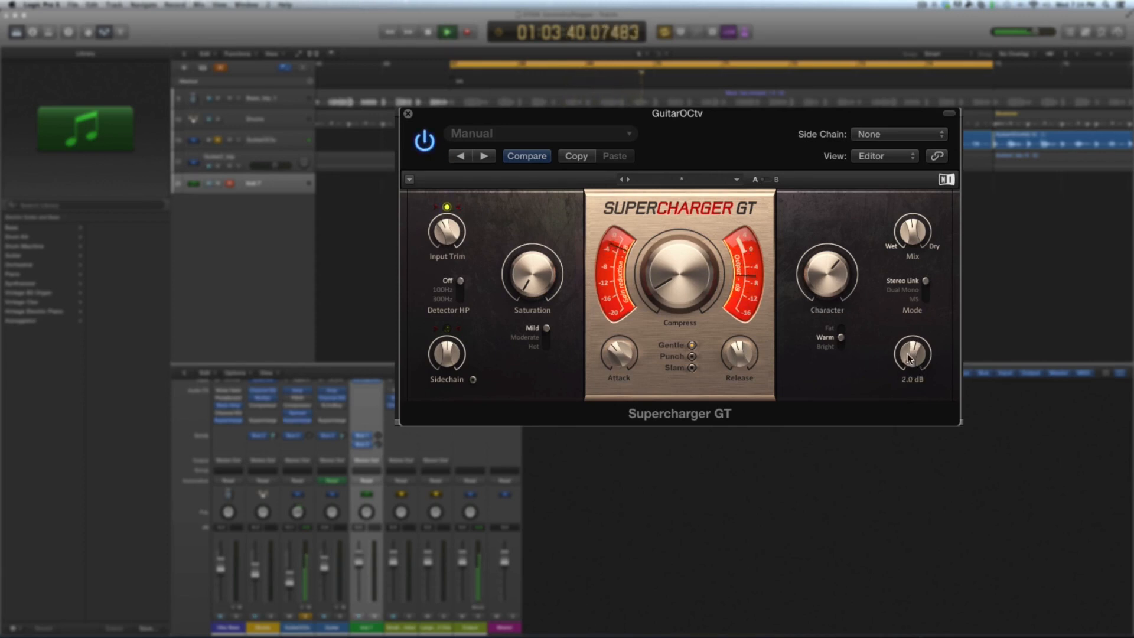
left_click(425, 141)
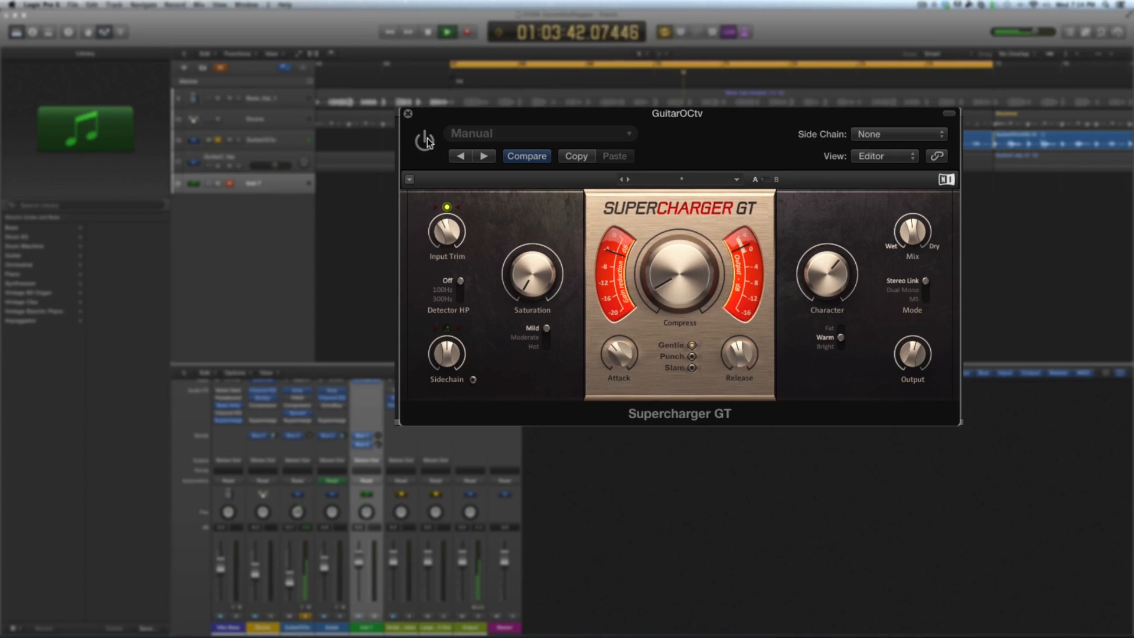
left_click(426, 142)
key("space")
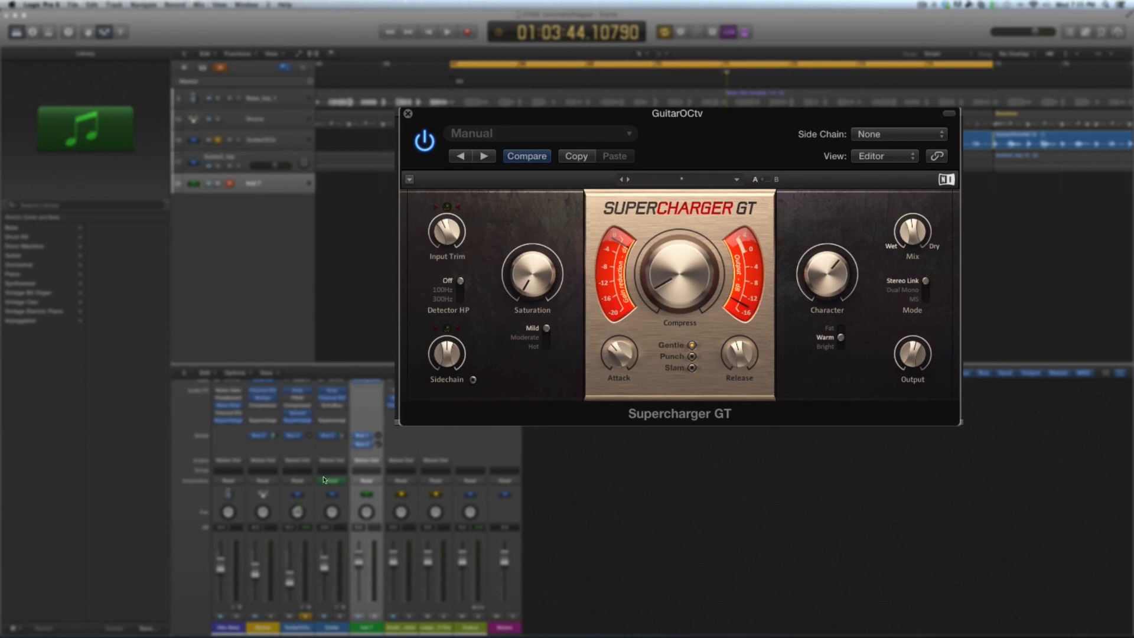
Step: Solo the Guitar track instead of GuitarOCtv, open its Supercharger GT, and listen with the compressor on and bypassed
left_click(342, 618)
key("space")
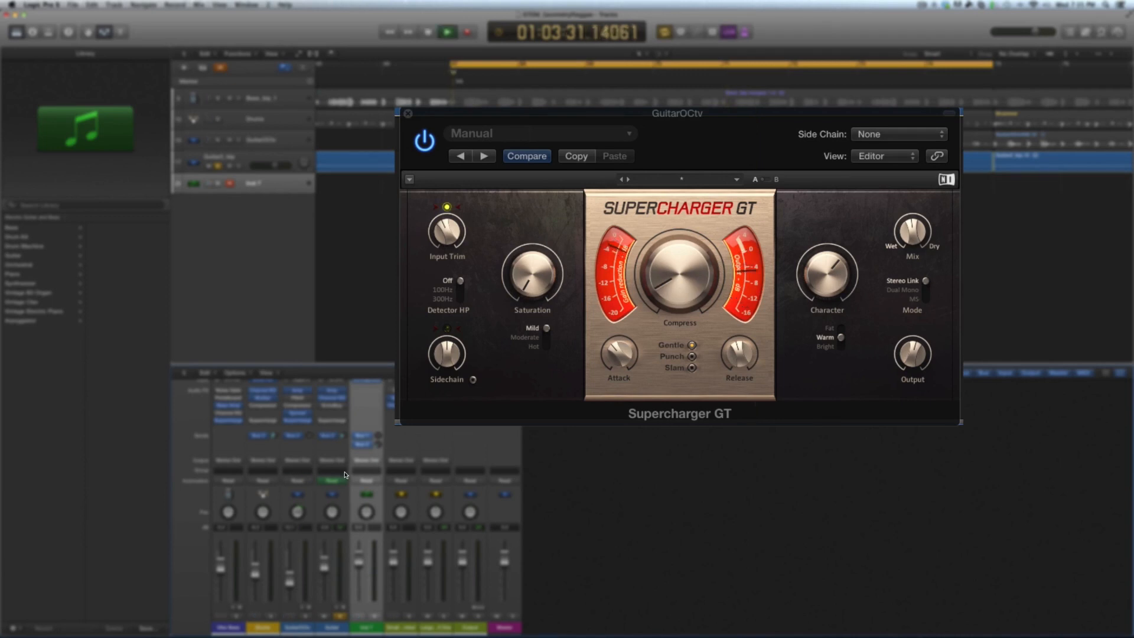
left_click(333, 422)
left_click_drag(225, 61, 685, 130)
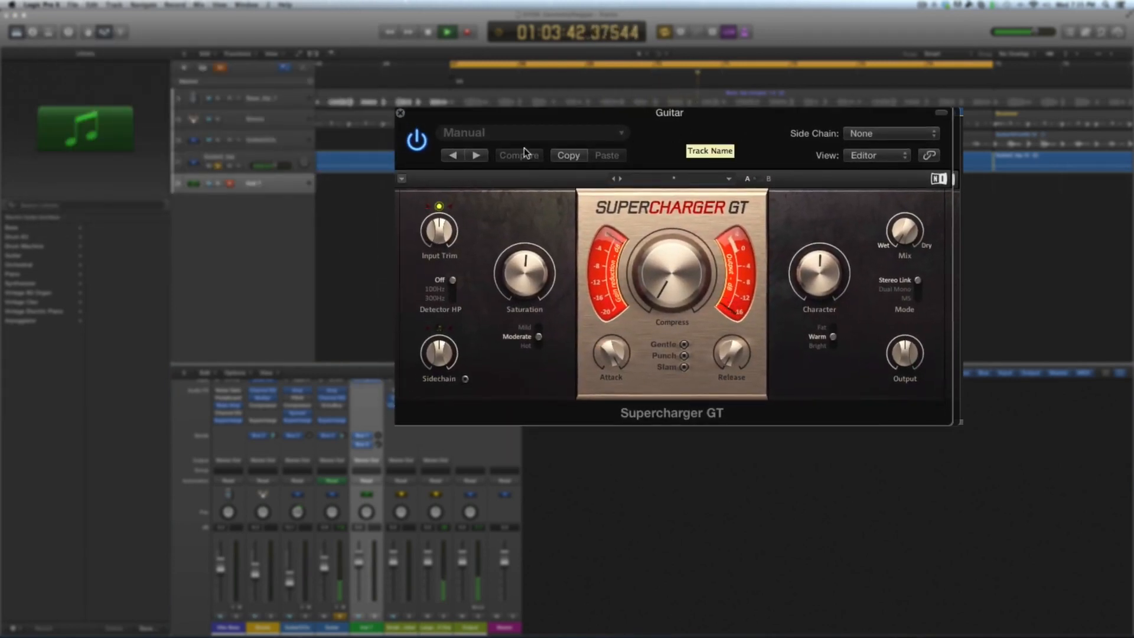
left_click(417, 145)
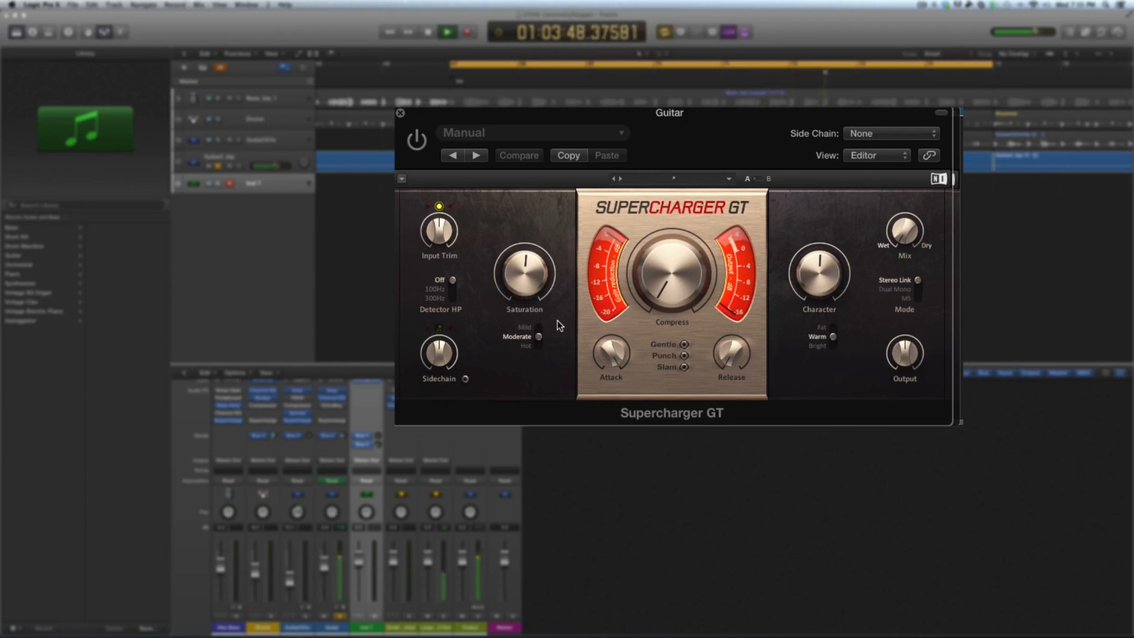
key("space")
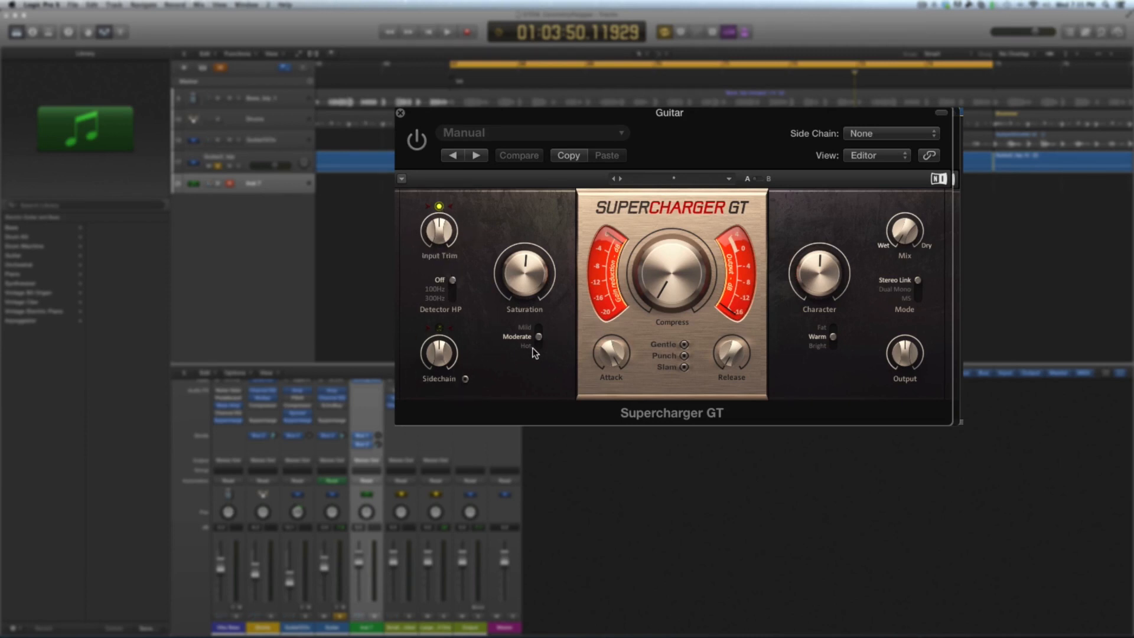
Step: Set the Guitar's saturation mode to Mild, play it, and sweep Saturation to 10.00 and back to just below midway
left_click(539, 328)
key("space")
left_click_drag(523, 277, 522, 271)
scroll(522, 271, "up", 5)
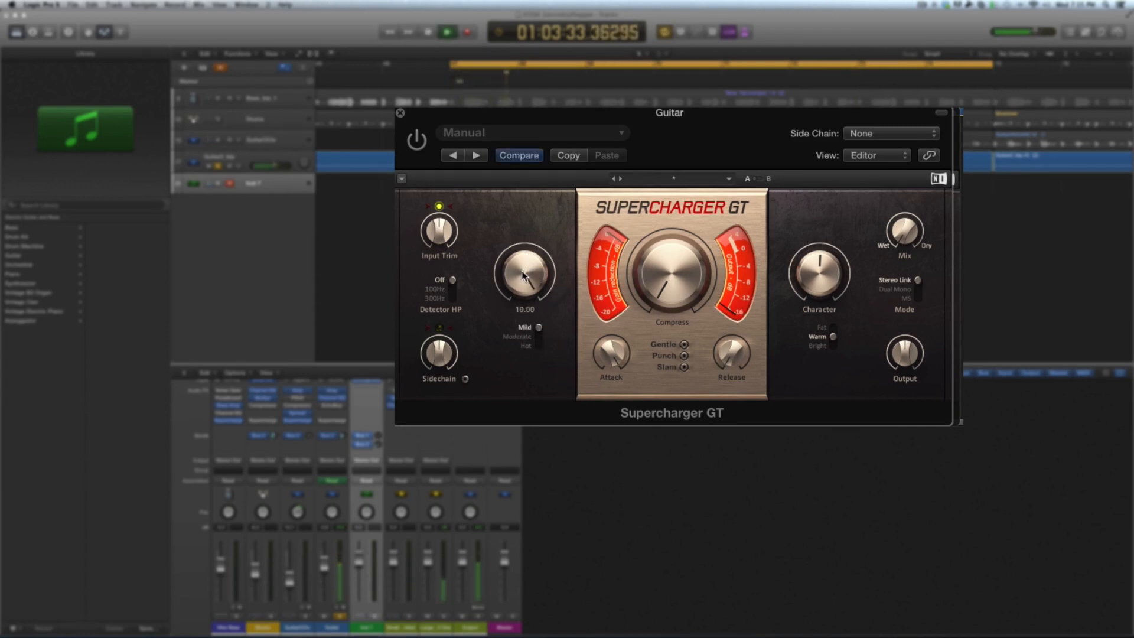
scroll(521, 270, "down", 4)
scroll(522, 271, "down", 4)
scroll(522, 271, "down", 2)
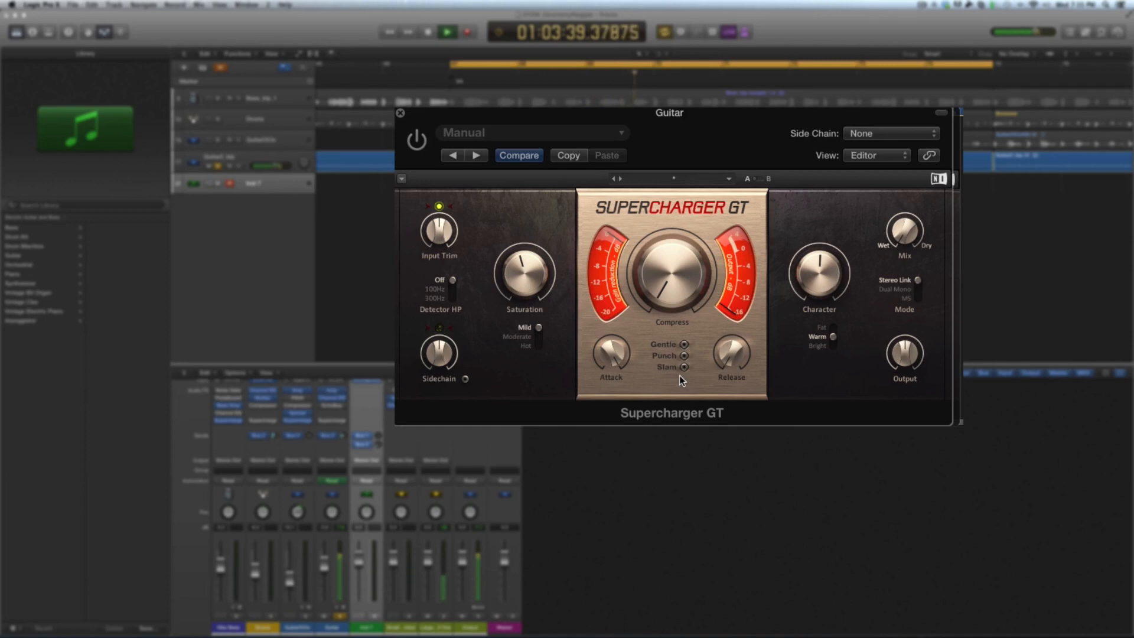
Step: Engage the Gentle setting, raise Compress to 3.35 and reactivate the Guitar's compressor
left_click(684, 346)
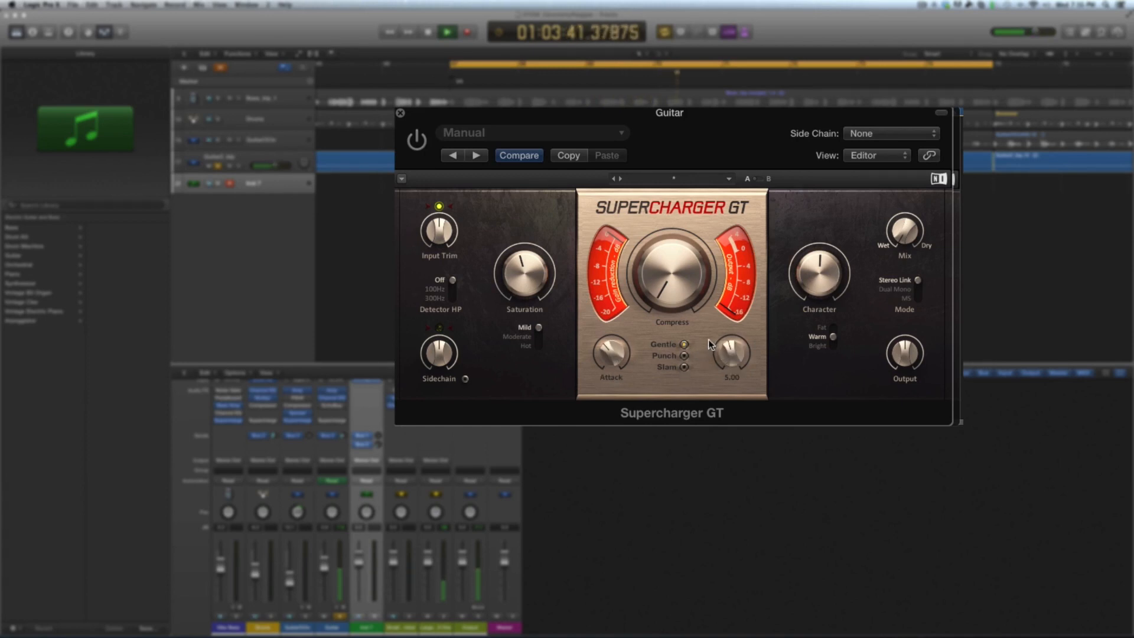
left_click_drag(667, 301, 661, 290)
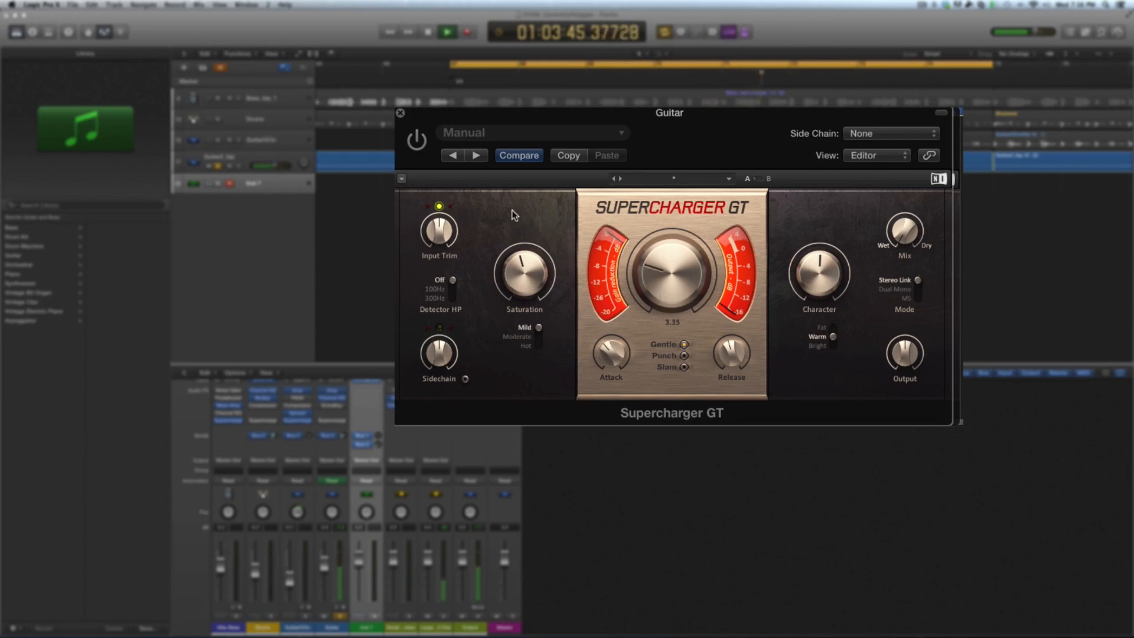
left_click(421, 139)
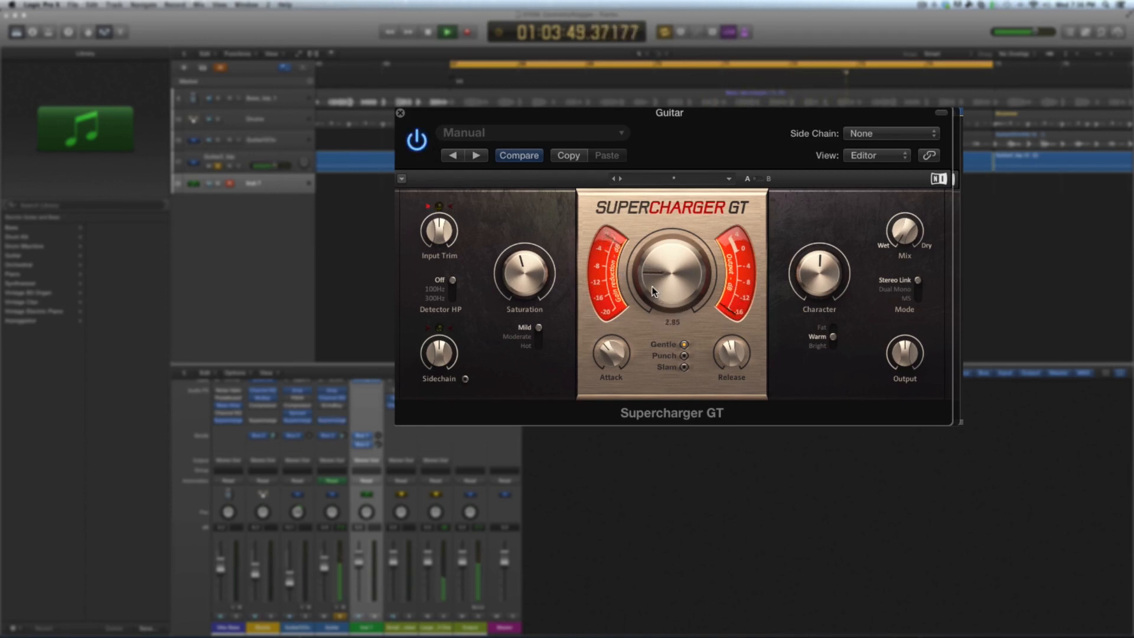
Step: Turn Compress down to its minimum, push Saturation up, and settle Saturation at 4.30
left_click_drag(536, 283, 536, 294)
left_click_drag(652, 263, 651, 280)
left_click_drag(528, 290, 526, 274)
scroll(526, 274, "down", 5)
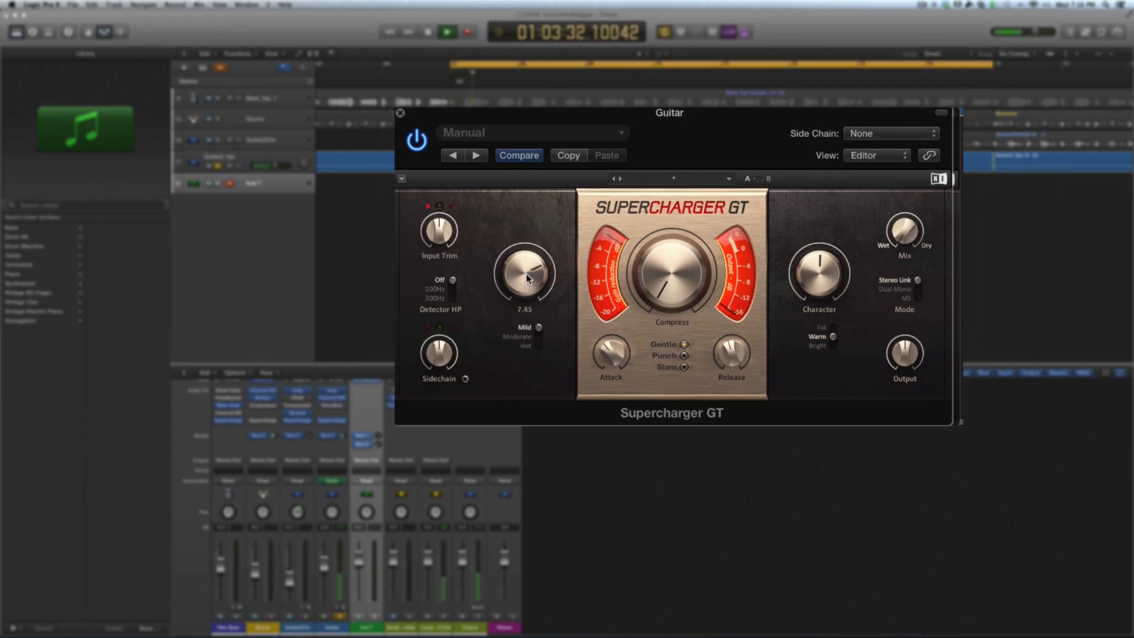
scroll(526, 274, "down", 2)
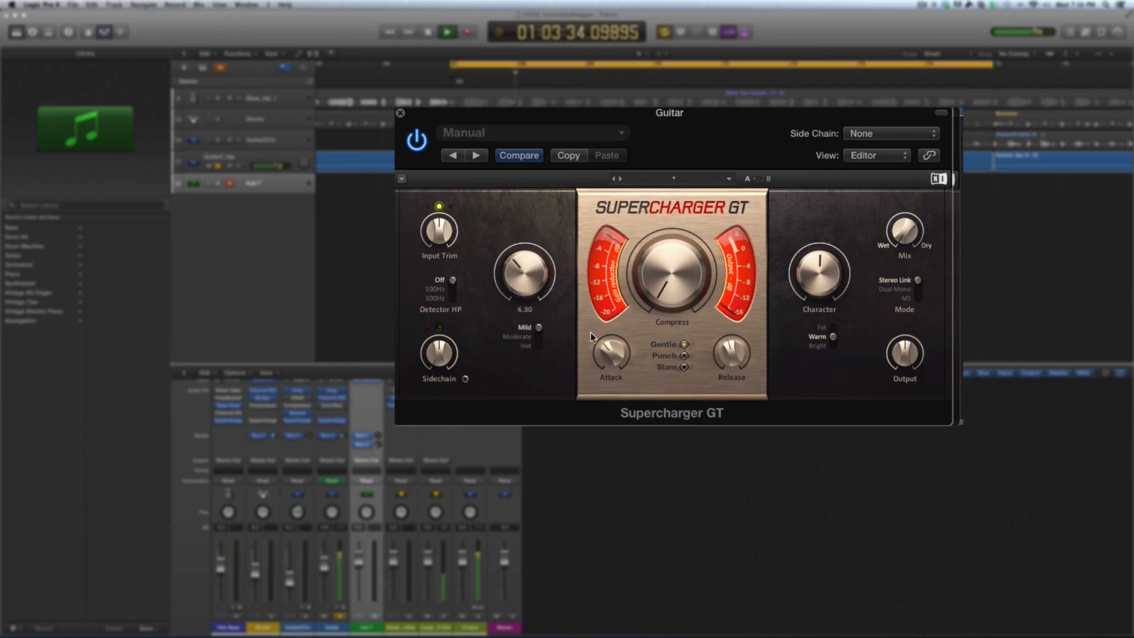
Step: Raise Compress to 3.60 on the playing guitar and ease it back slightly
scroll(670, 301, "up", 5)
scroll(669, 301, "up", 3)
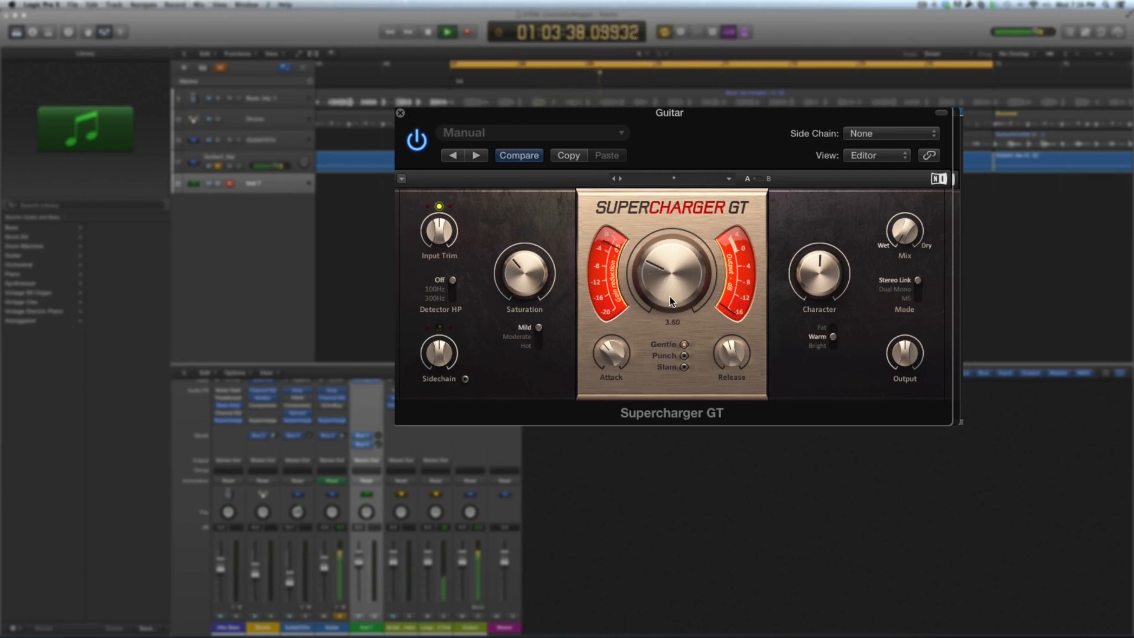
scroll(669, 301, "down", 2)
Step: Switch Character to Bright and raise it to about 7, listen with GuitarOCtv soloed too, and stop playback
left_click(833, 345)
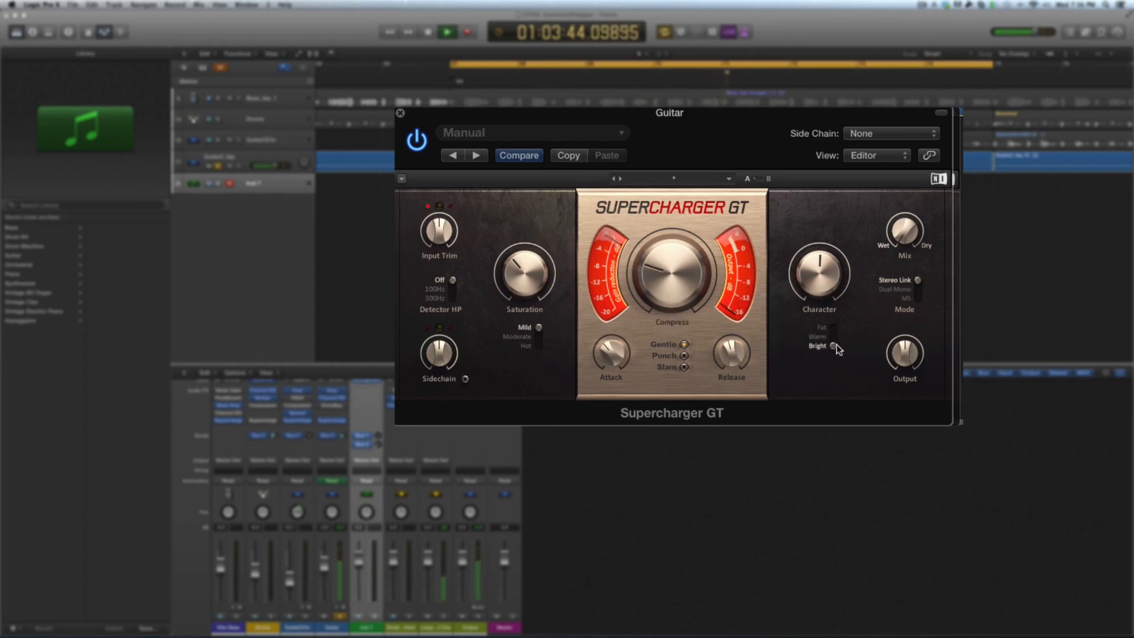
scroll(812, 287, "up", 2)
scroll(809, 288, "up", 5)
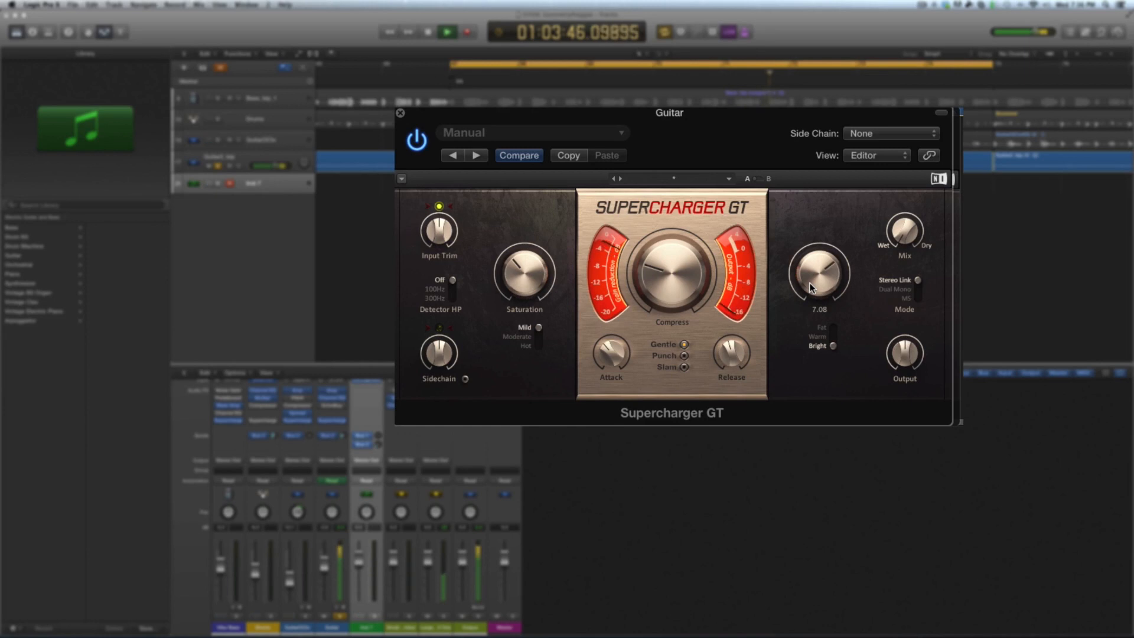
scroll(810, 275, "down", 3)
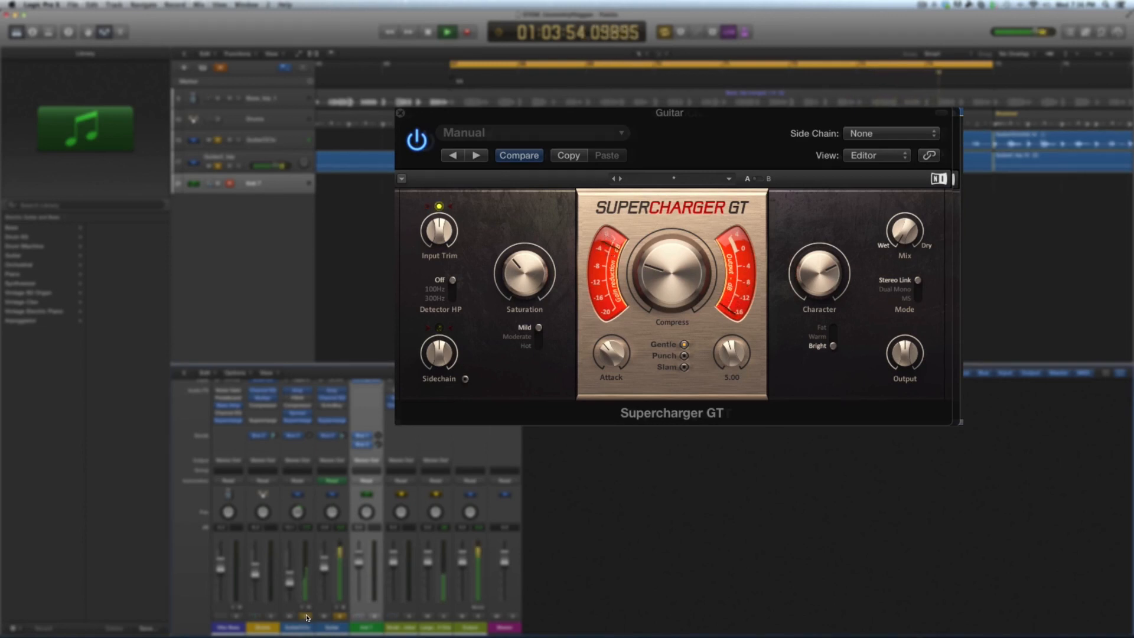
key("space")
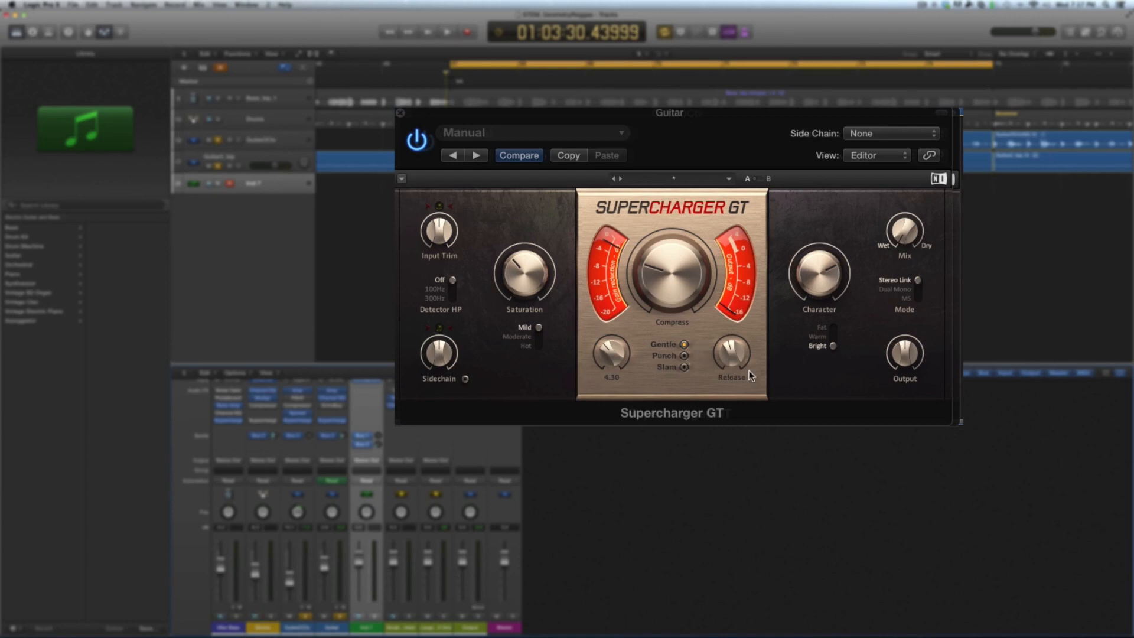
Step: Add the drum and bass tracks to the solo, listen to all four tracks together and stop playback
mouse_move(685, 285)
left_click(268, 620)
left_click(238, 619)
key("space")
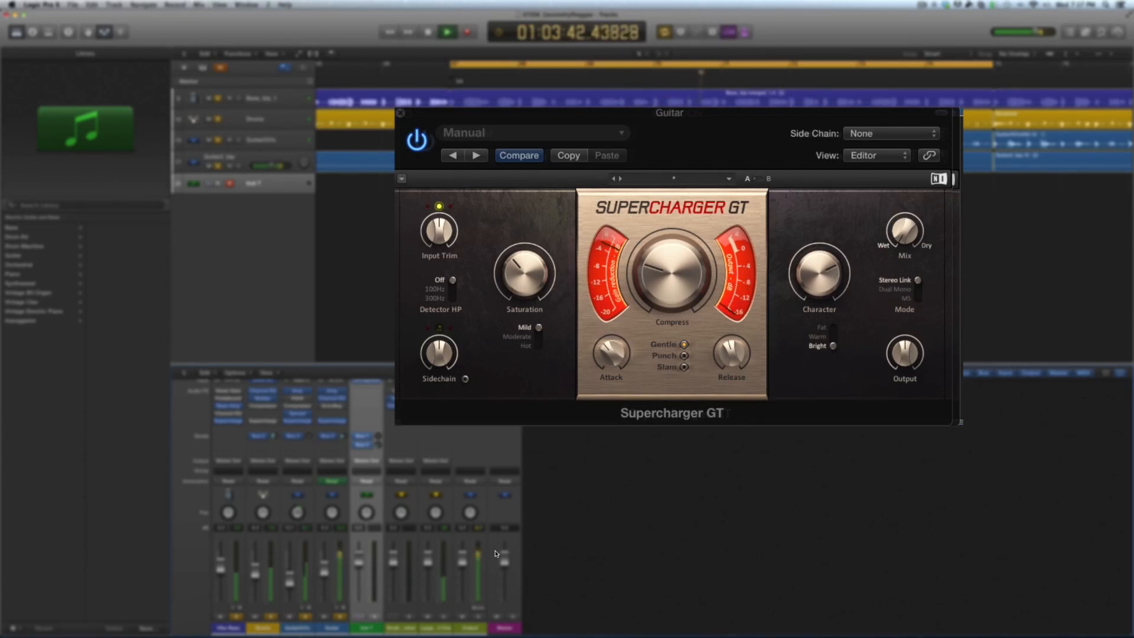
key("space")
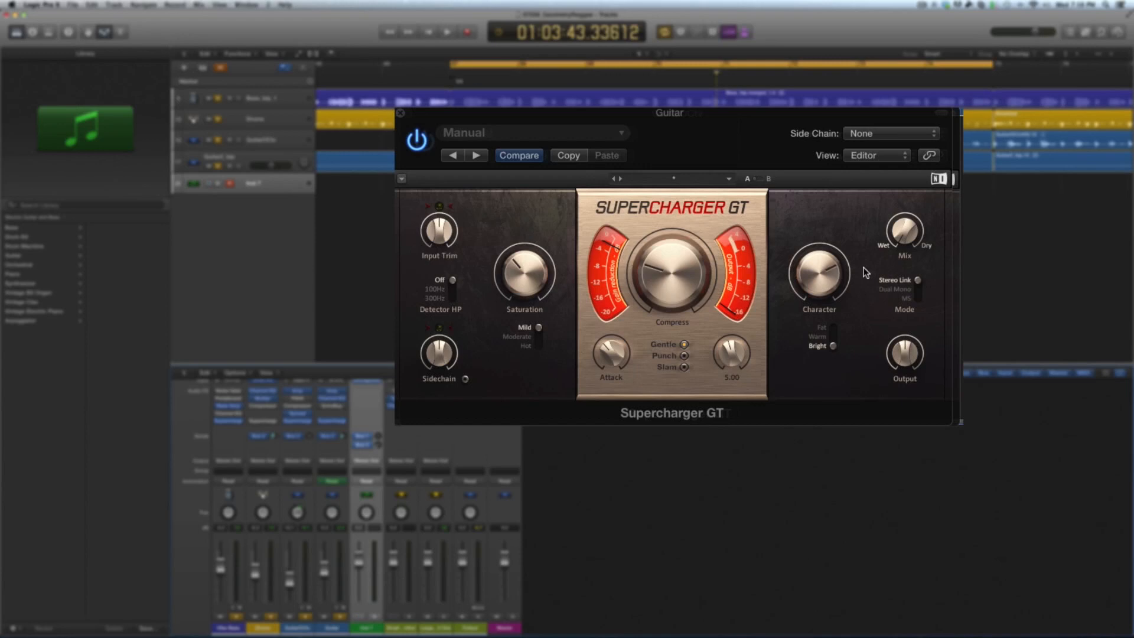
Step: Switch between the Slam, Punch and Gentle settings to compare their attack and release values, ending on Gentle
left_click(684, 367)
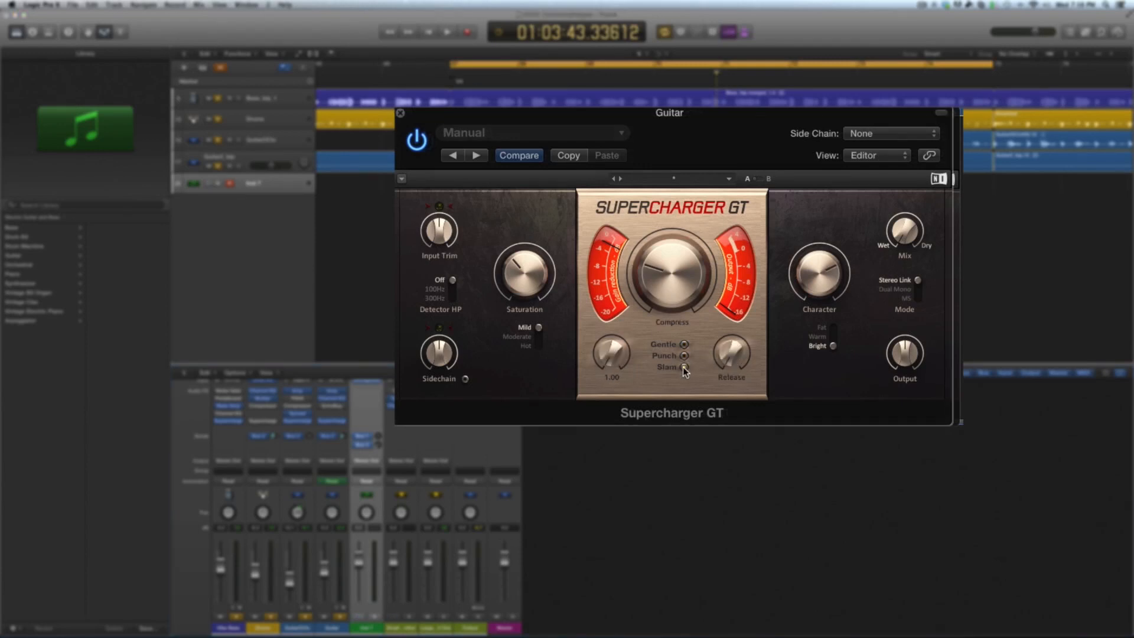
left_click(684, 343)
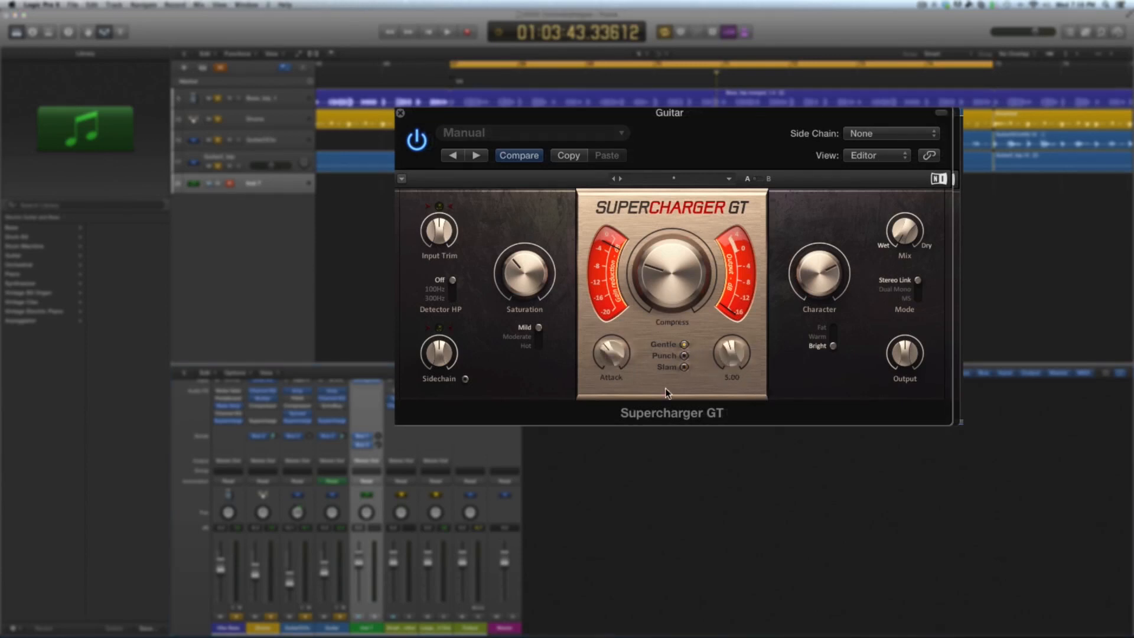
left_click(684, 356)
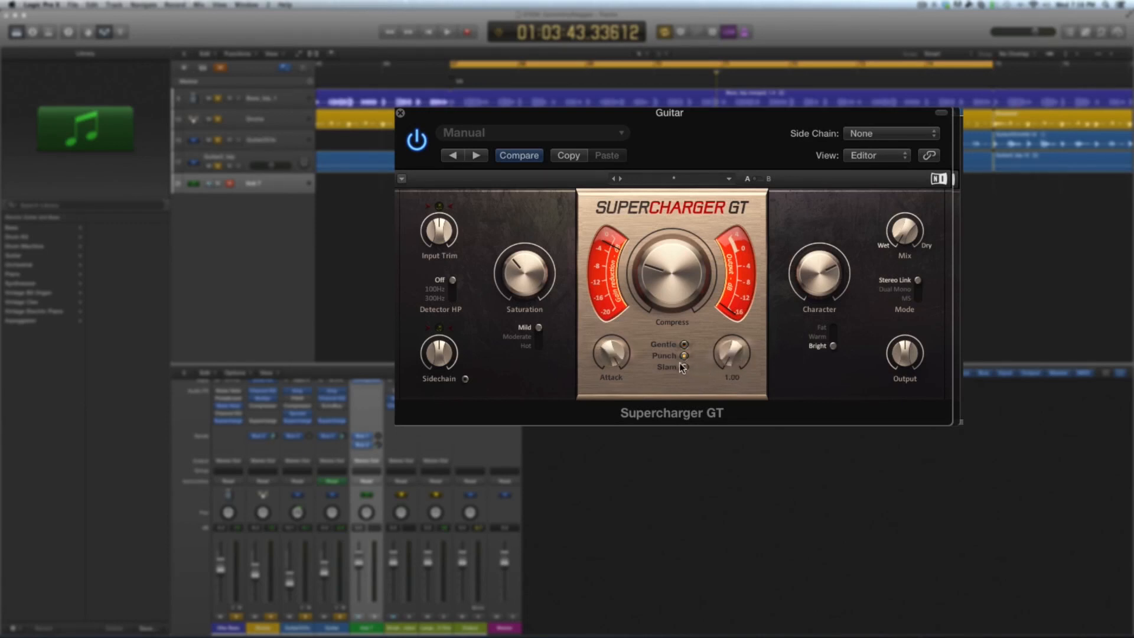
left_click(684, 367)
left_click(683, 344)
left_click(684, 356)
left_click(684, 366)
left_click(683, 344)
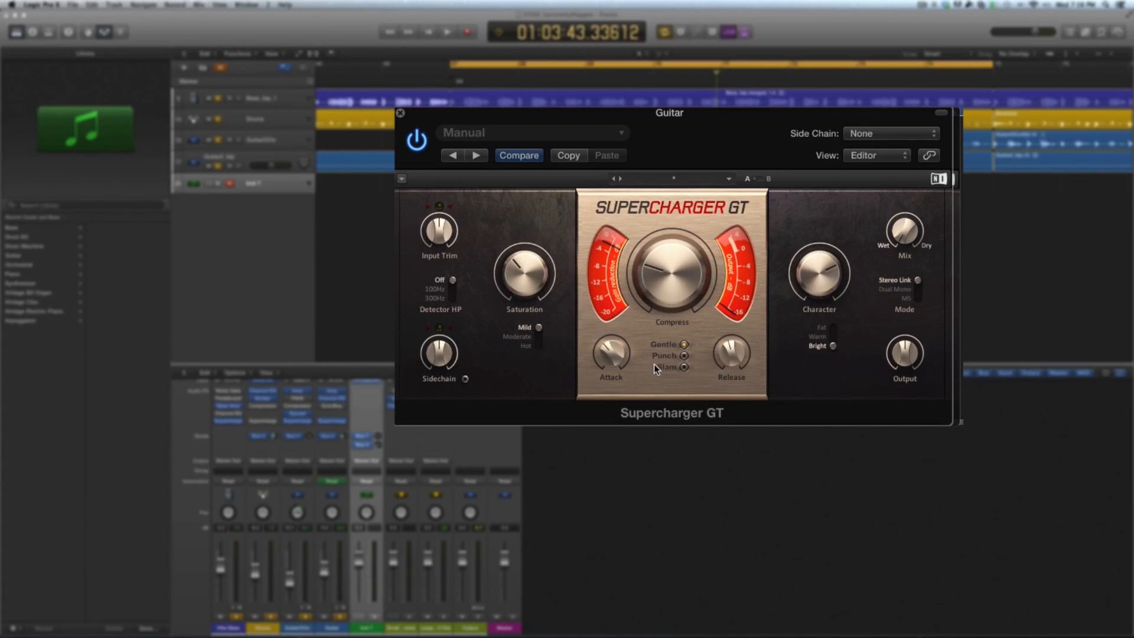
mouse_move(716, 369)
mouse_move(912, 232)
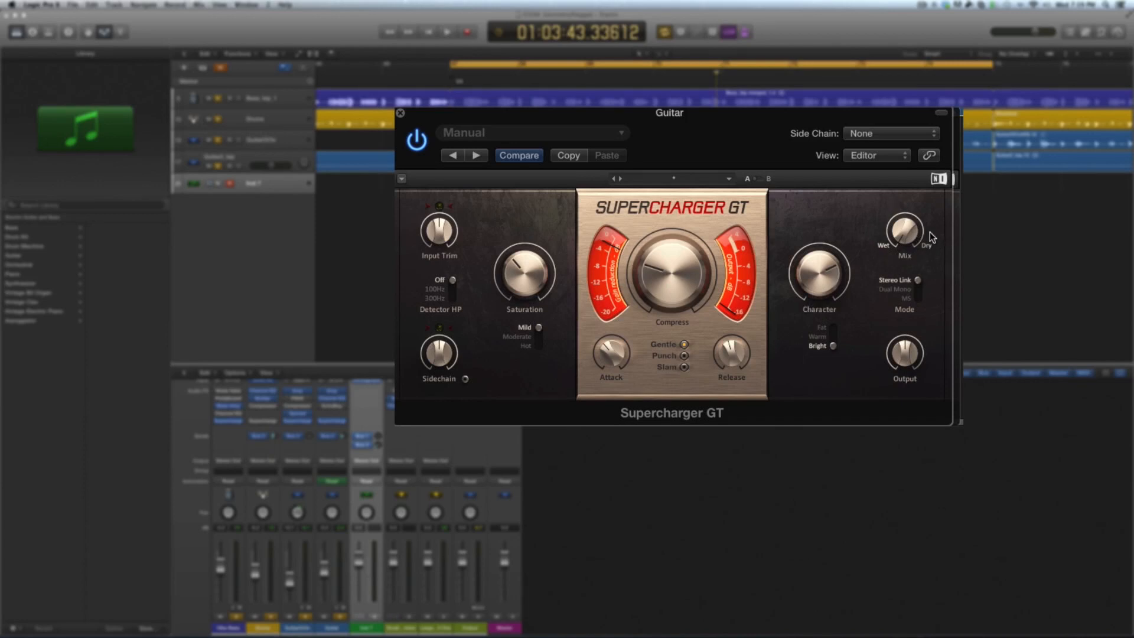